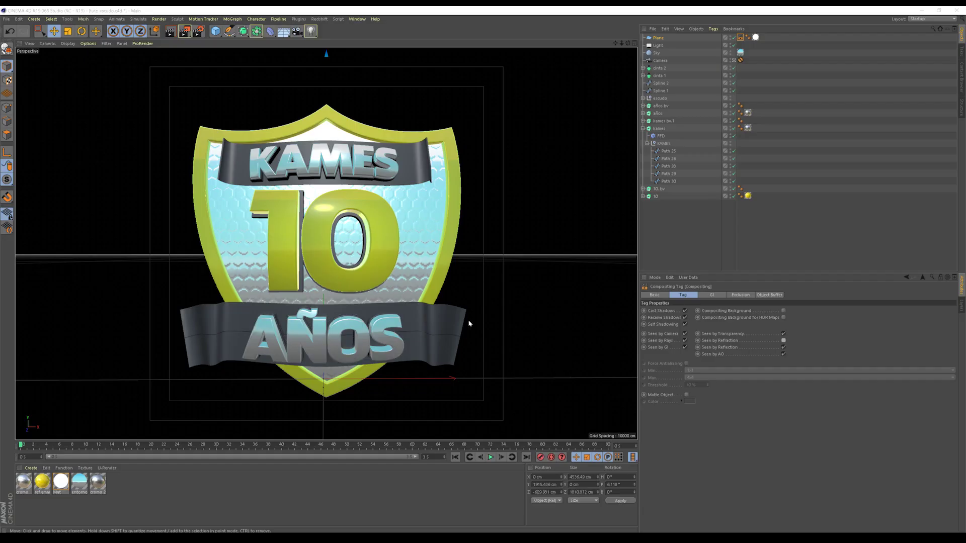
Deselect everything, then select the cromo 2 material to show its attributes.
click(183, 485)
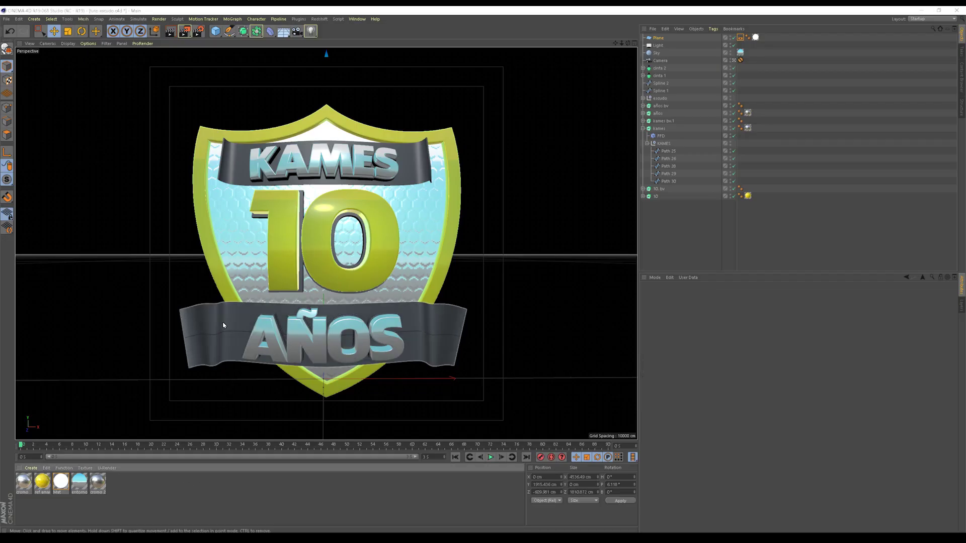
click(98, 484)
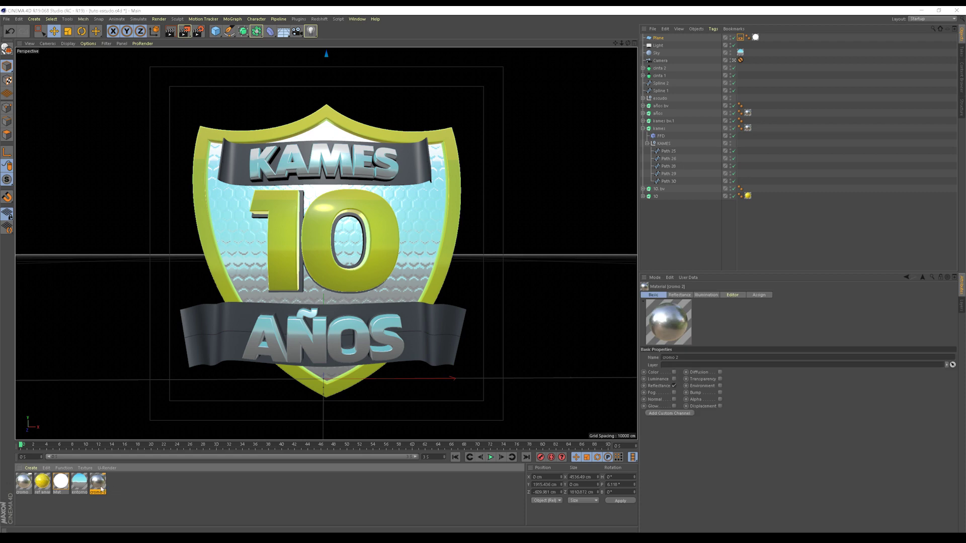
Duplicate the cromo 2 material and rename the copy 'cromo 3'.
ctrl+drag(100, 488, 116, 483)
double_click(123, 493)
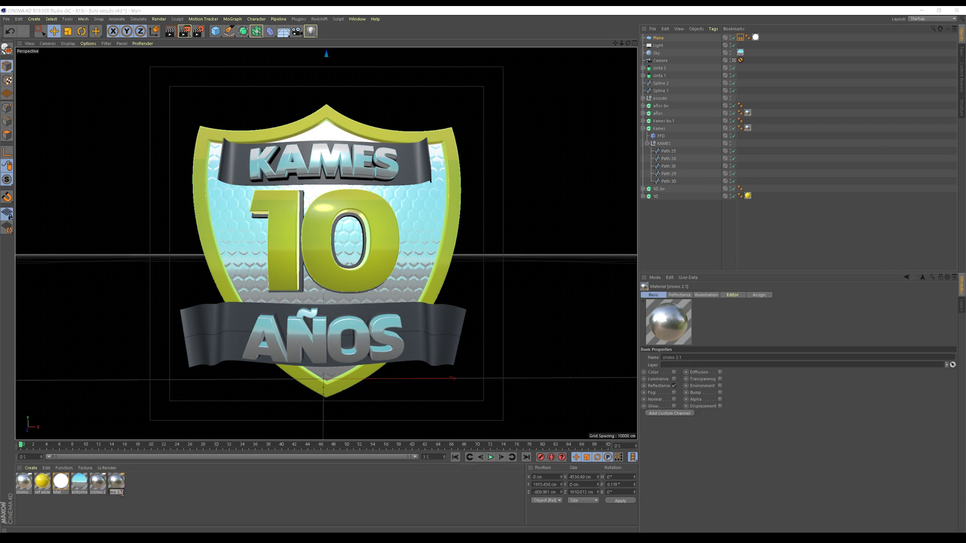
click(123, 492)
text(3)
key(Return)
Set cromo 3's first reflectance layer brightness to 54%.
double_click(116, 482)
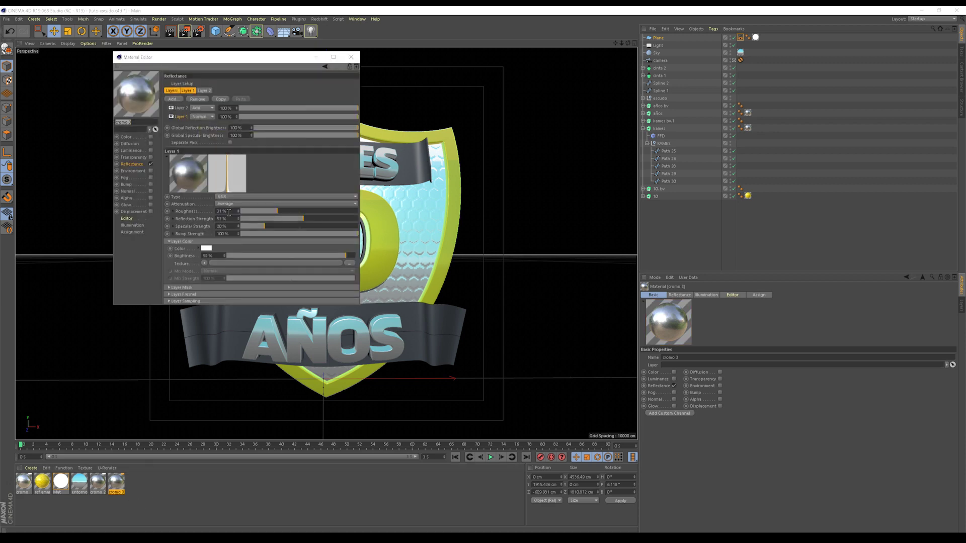
drag(346, 256, 357, 257)
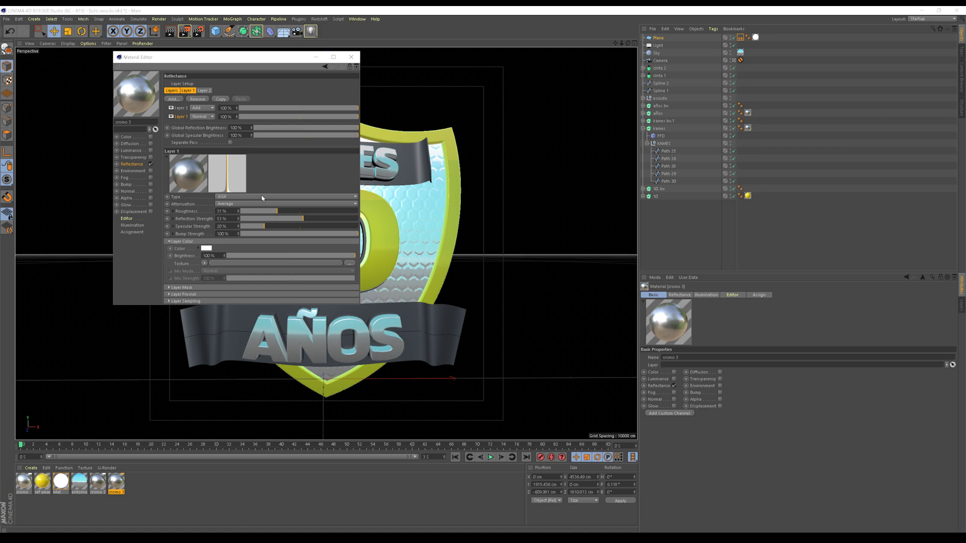
drag(292, 258, 288, 257)
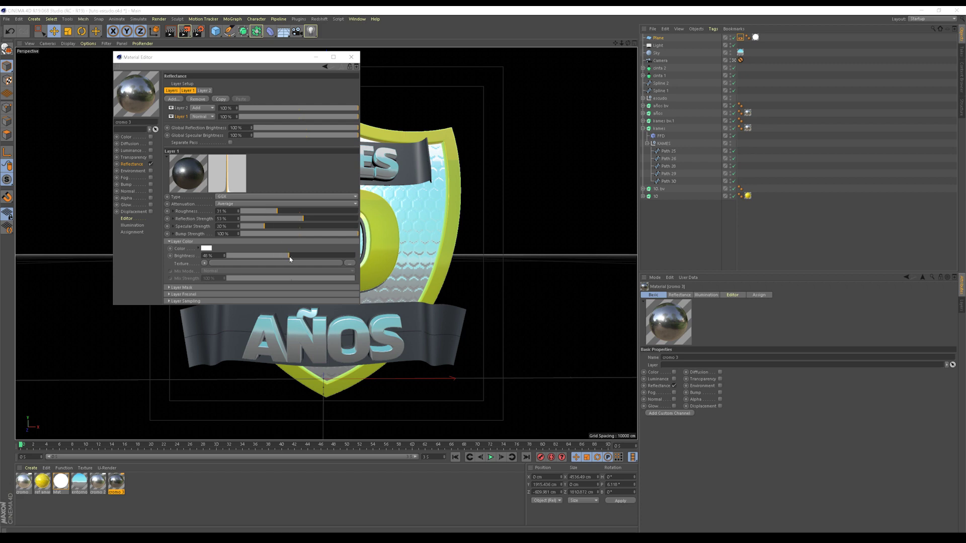
drag(290, 259, 297, 256)
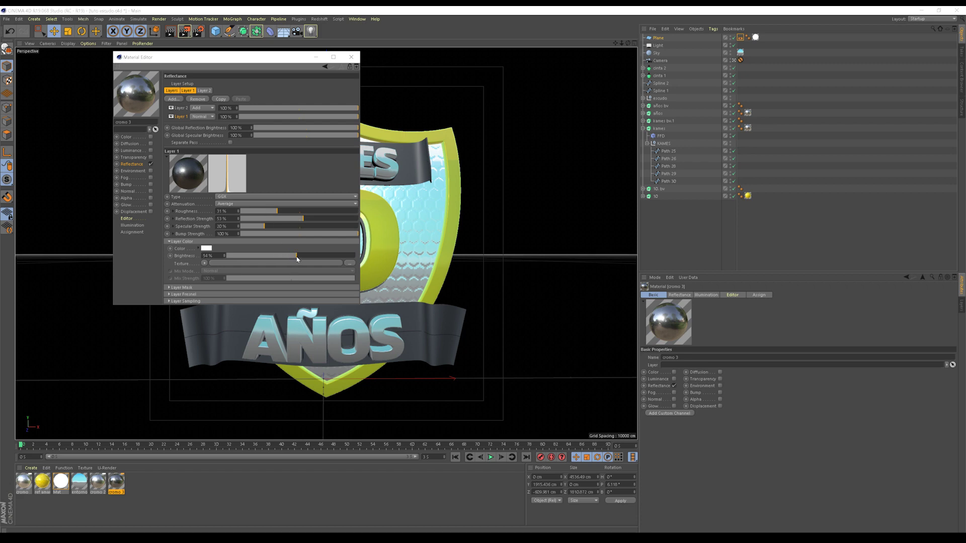
click(179, 99)
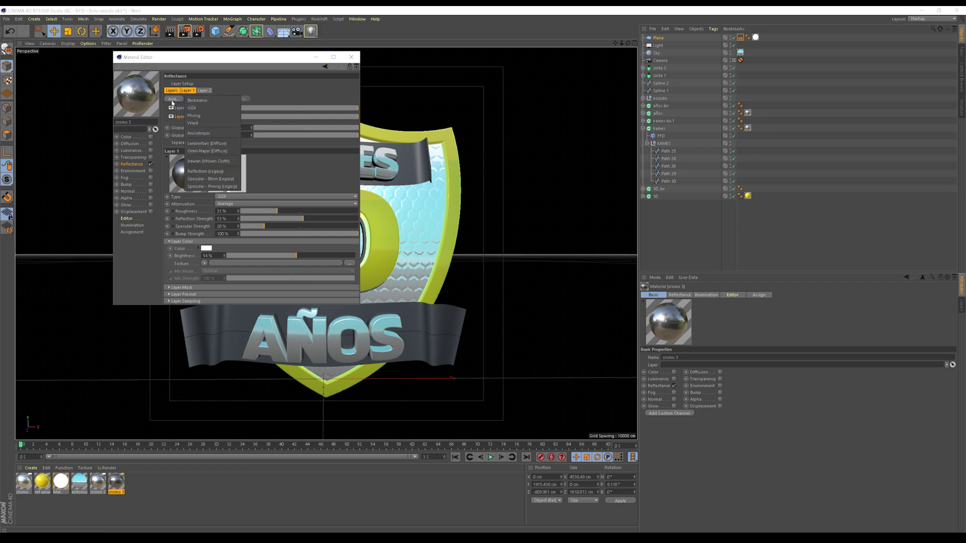
Add a Lambertian (Diffuse) reflectance layer and move it to the bottom of the stack.
click(206, 143)
drag(180, 108, 184, 127)
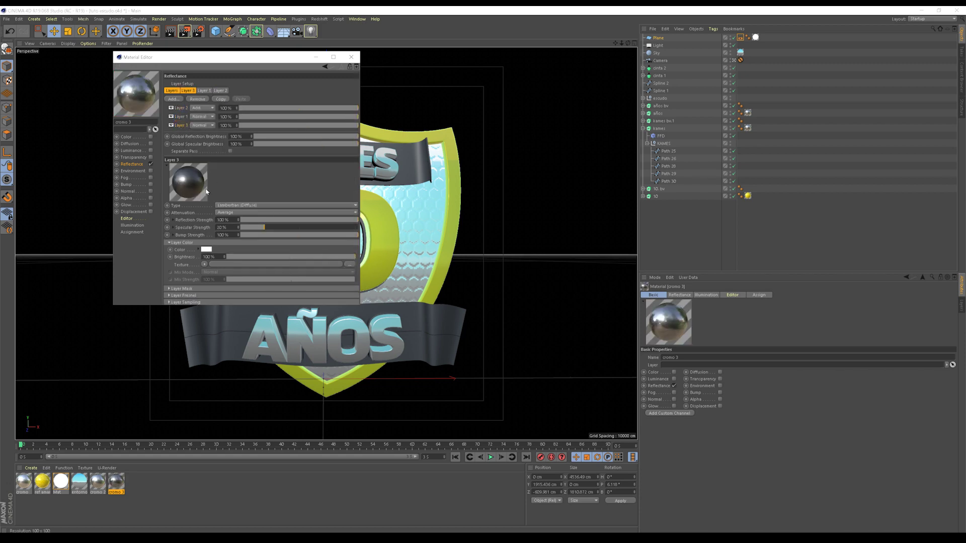
click(181, 116)
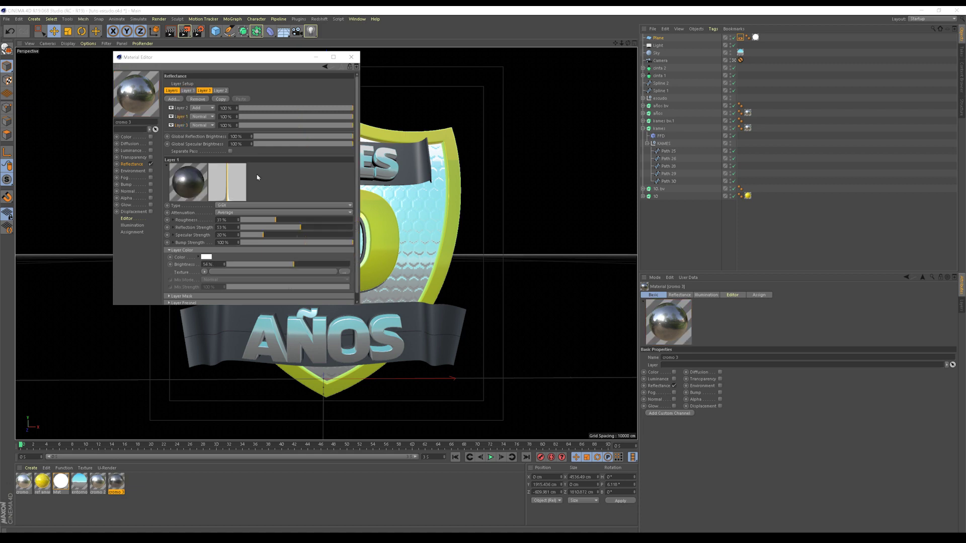
scroll(212, 289, down, 1)
click(182, 296)
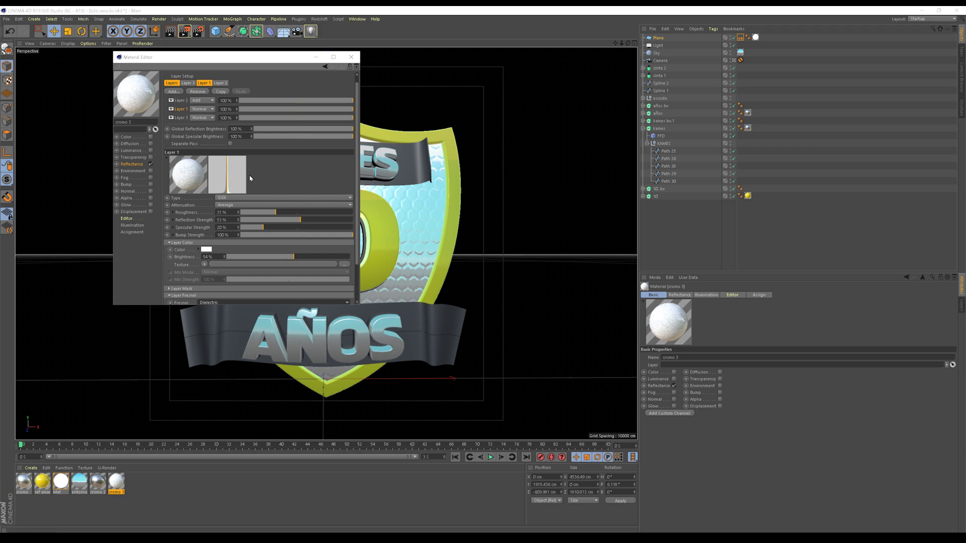
Make Layer 1 grey and Layer 3 light grey, then close the Material Editor.
click(208, 250)
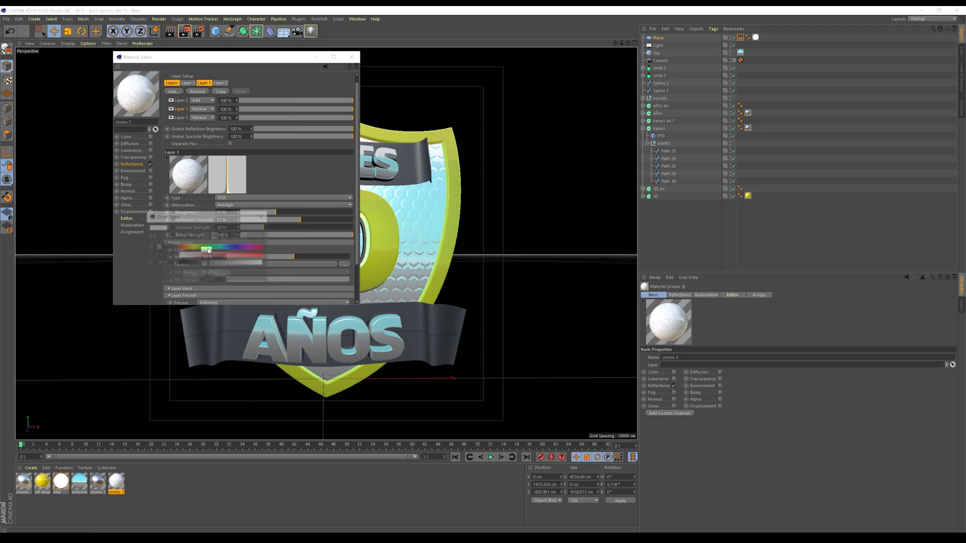
drag(263, 263, 241, 264)
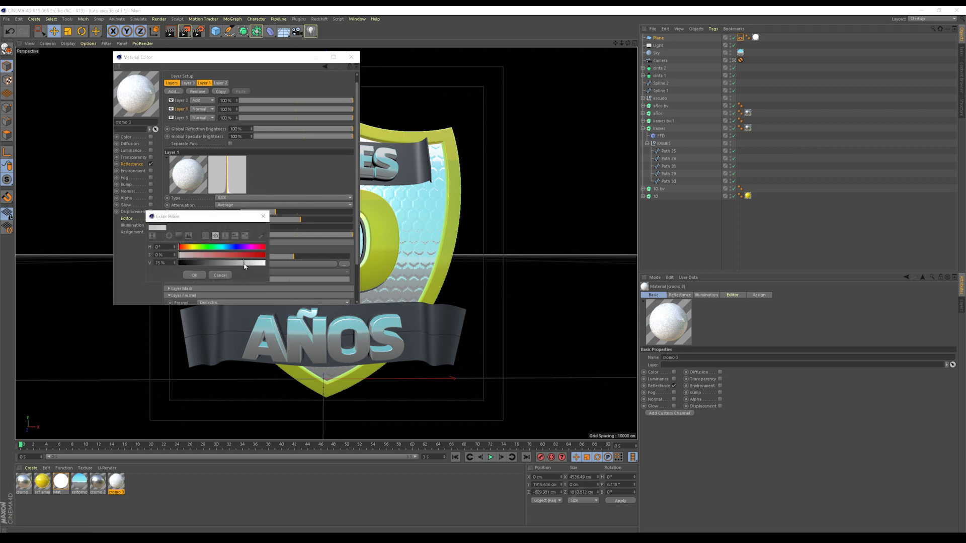
click(194, 275)
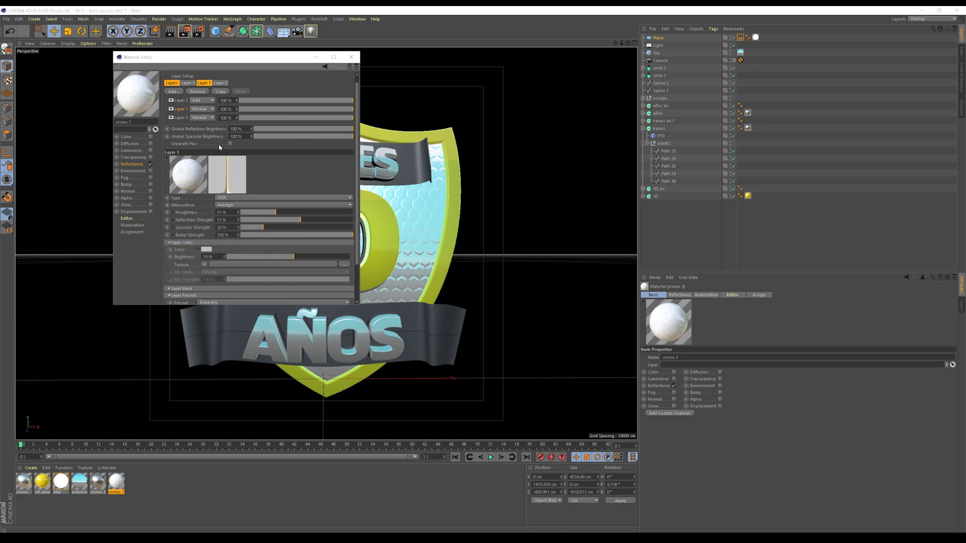
click(181, 118)
click(207, 250)
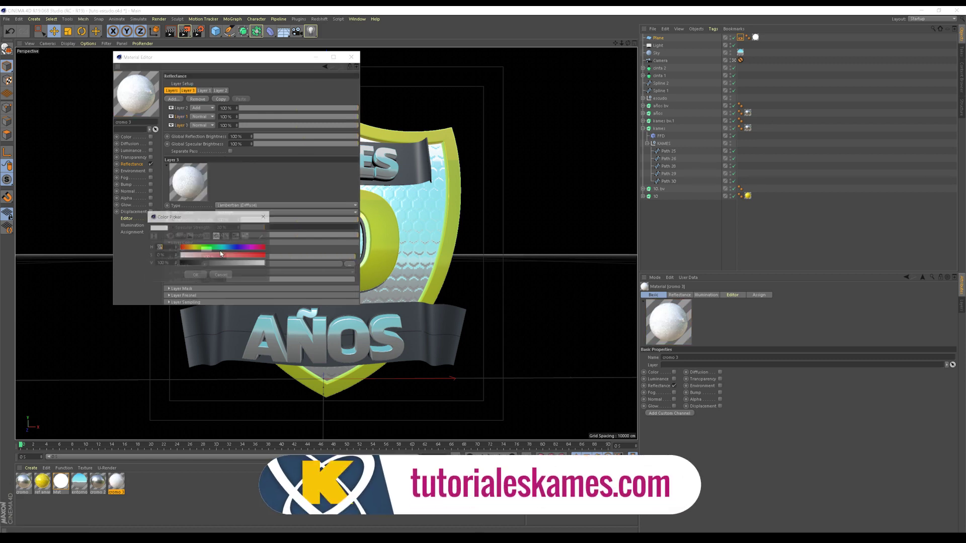
drag(246, 266, 243, 265)
click(196, 275)
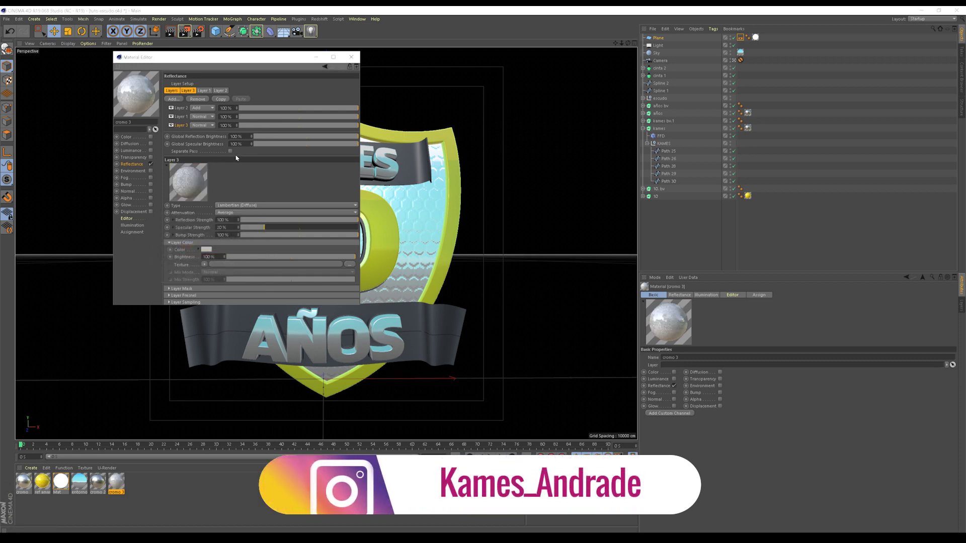
click(351, 57)
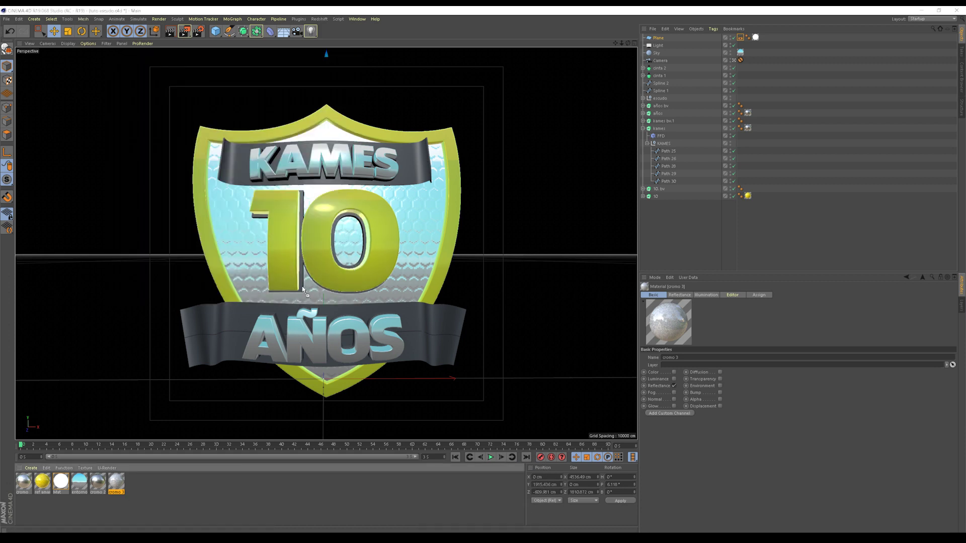
Apply cromo 3 to the 10 bevel and años bv, undoing the stray drop on the banner.
drag(116, 484, 302, 290)
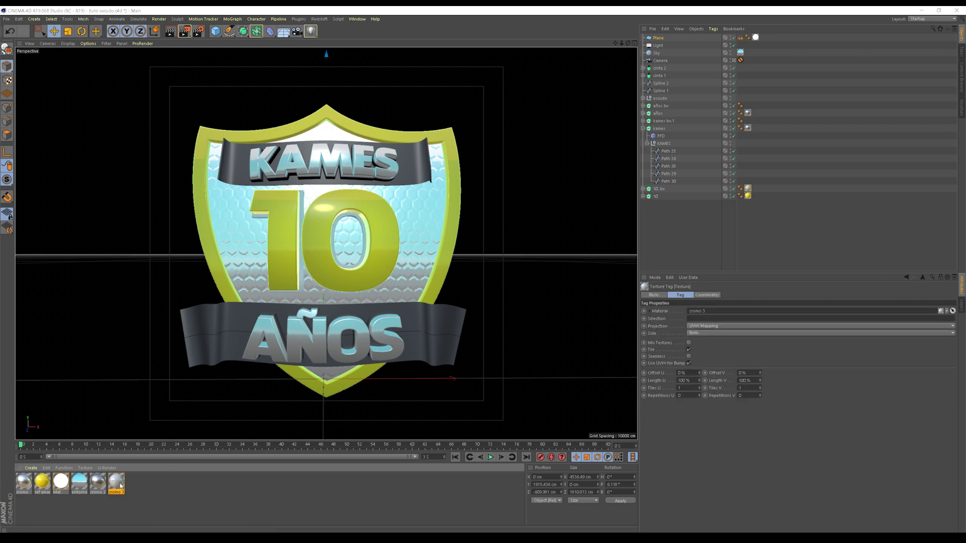
drag(119, 481, 282, 336)
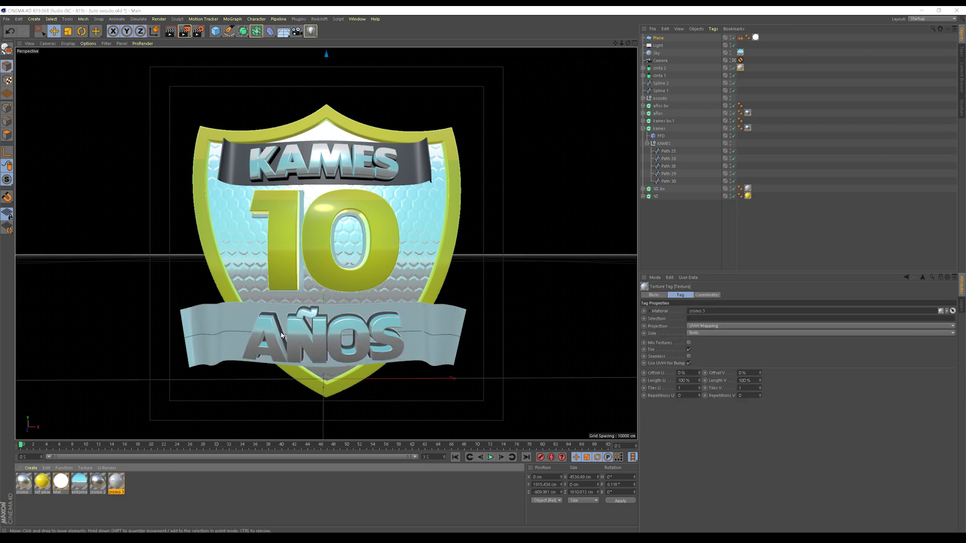
key(ctrl+z)
drag(116, 483, 280, 326)
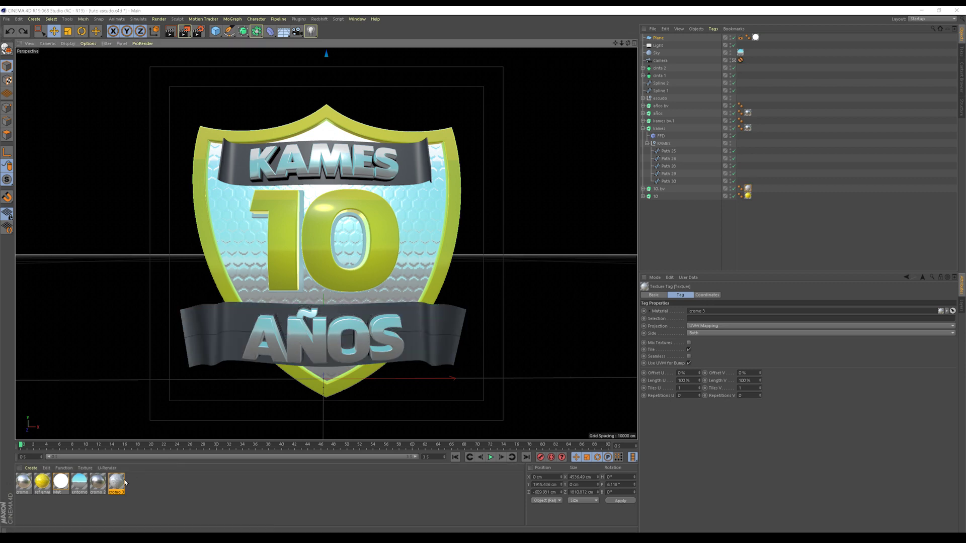
mouse_move(281, 326)
mouse_down()
mouse_move(614, 231)
mouse_move(669, 122)
mouse_up()
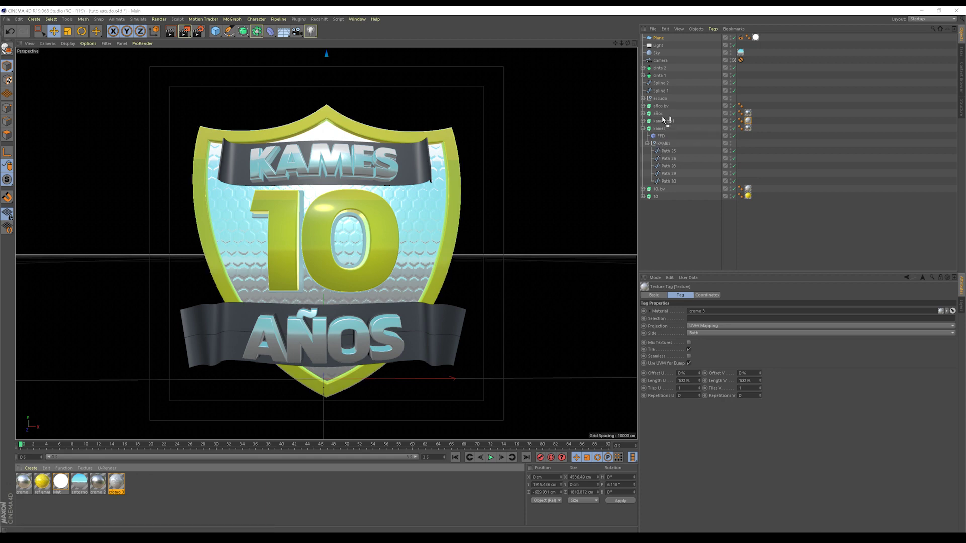
drag(629, 197, 664, 107)
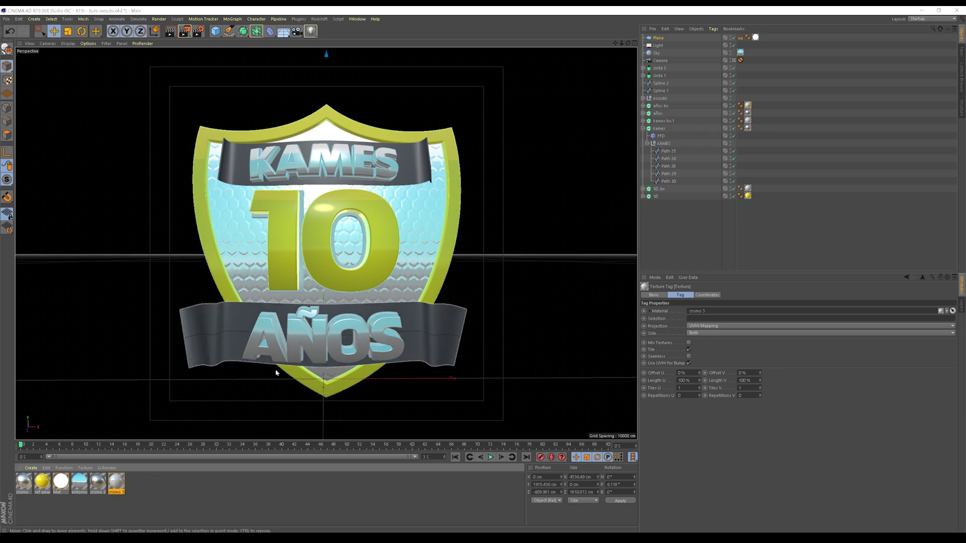
click(222, 488)
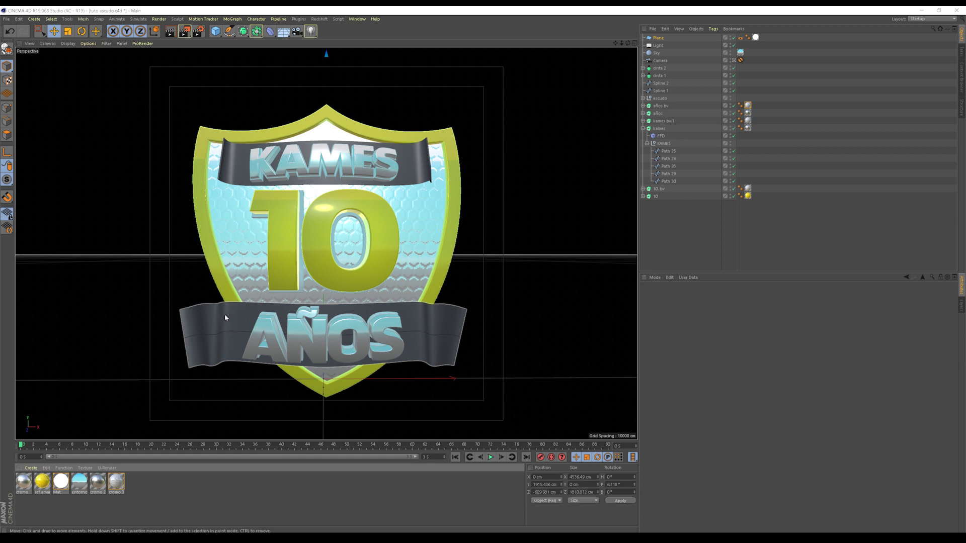
Create a new material Mat.1 and load a Fresnel shader into its Color channel.
double_click(161, 498)
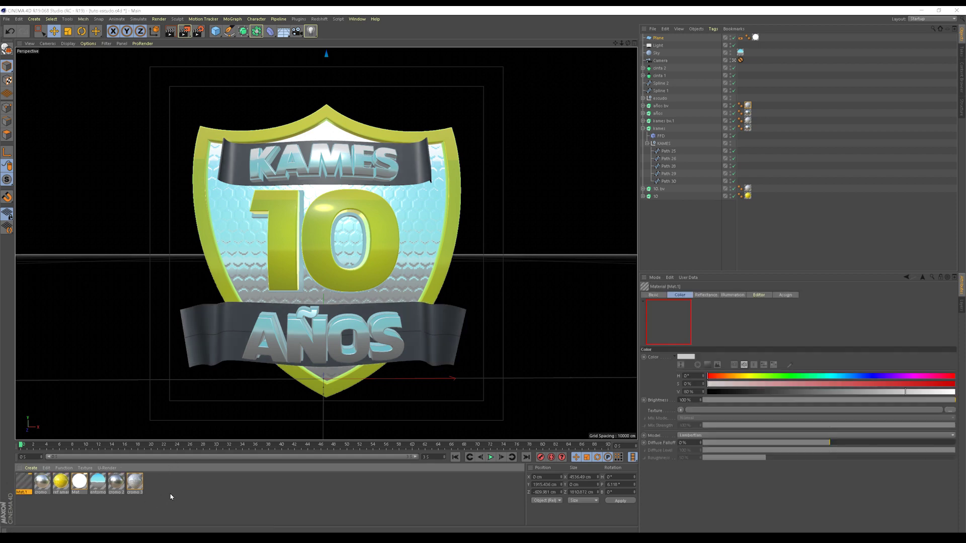
double_click(23, 485)
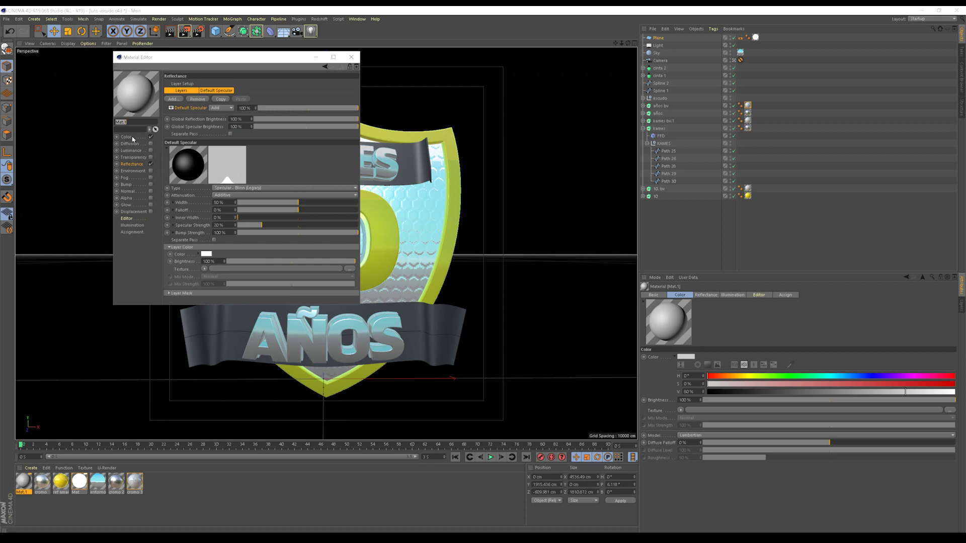
click(133, 138)
click(204, 137)
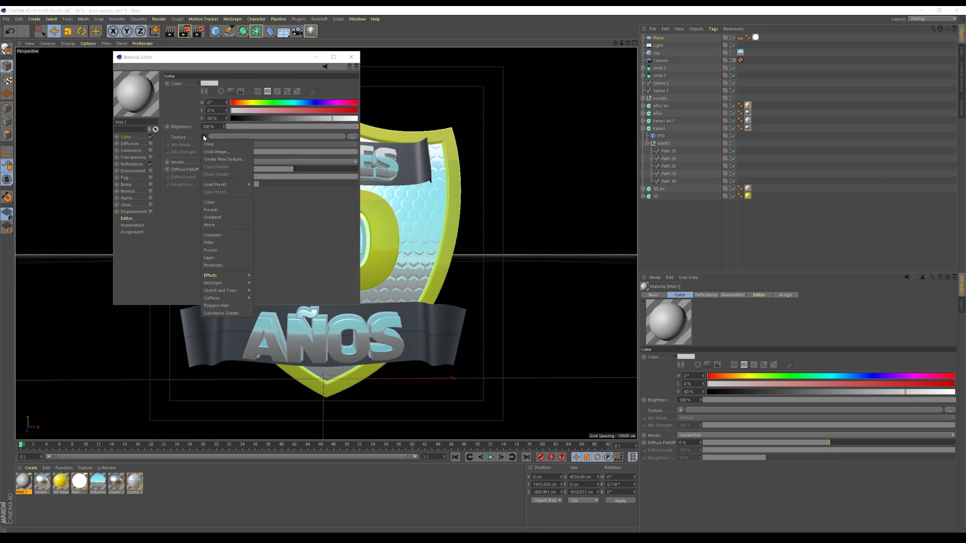
click(211, 210)
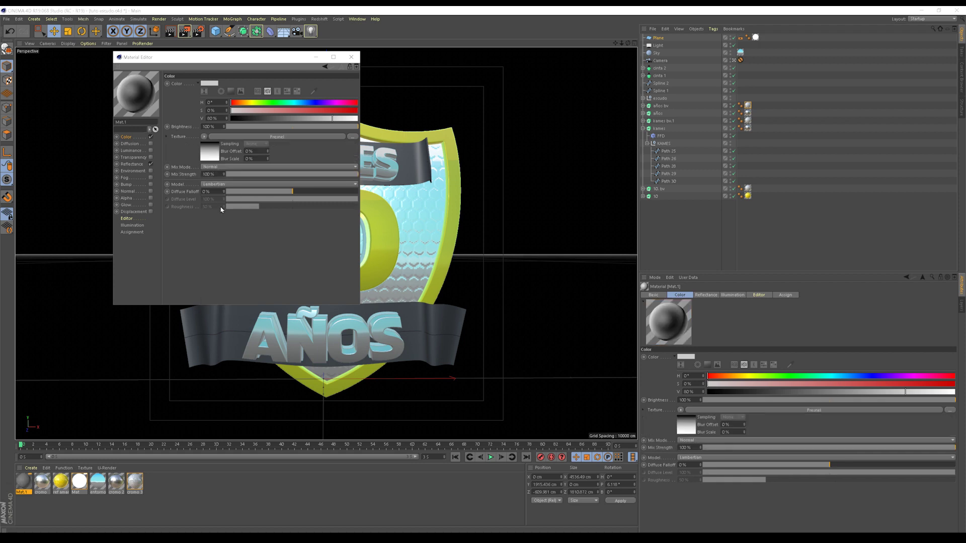
click(212, 155)
Set both the left and right gradient knots of the shader to red.
double_click(197, 155)
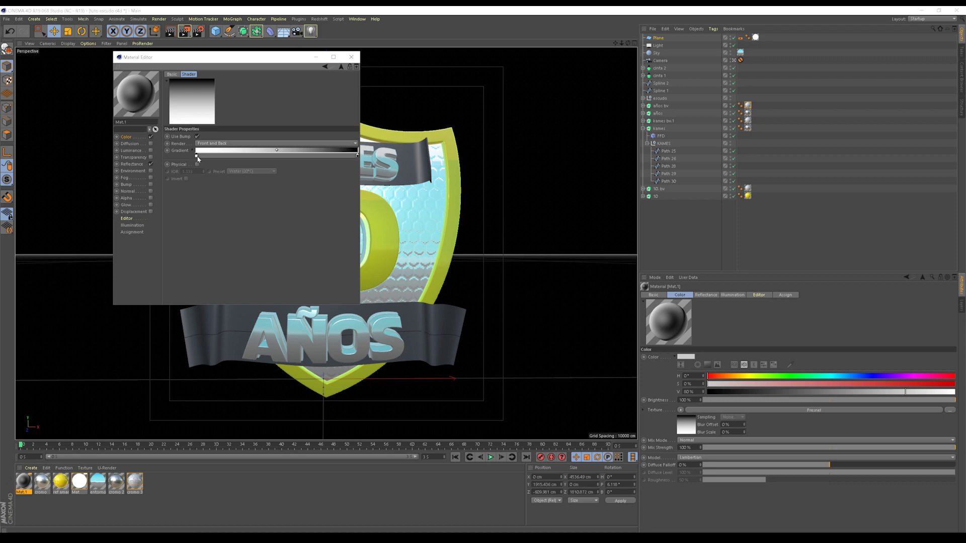
mouse_move(225, 164)
mouse_down()
mouse_move(238, 164)
mouse_move(234, 171)
mouse_up()
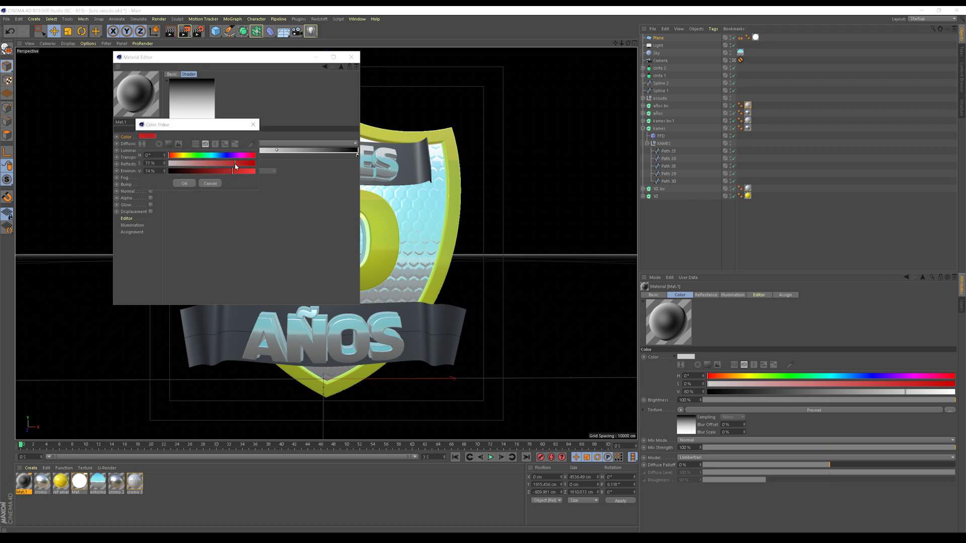
click(184, 183)
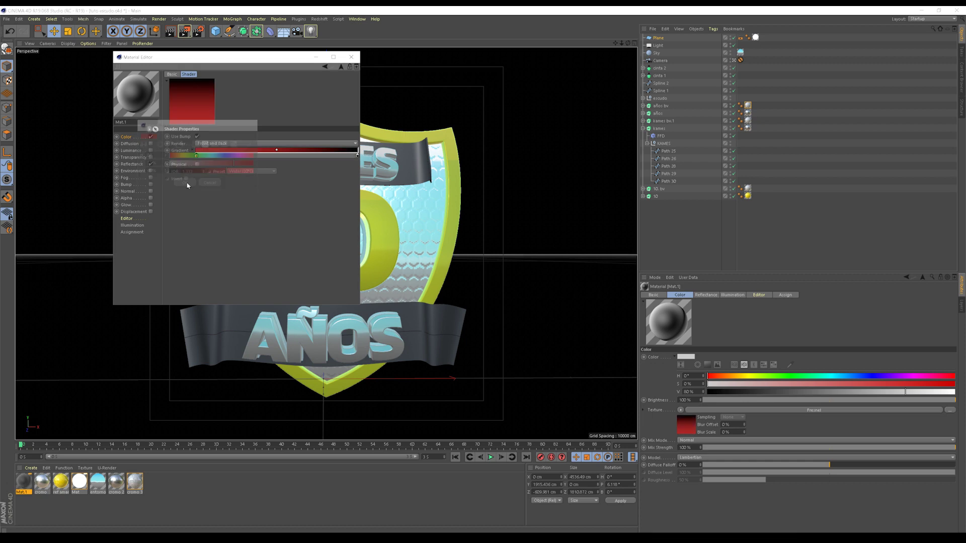
double_click(357, 156)
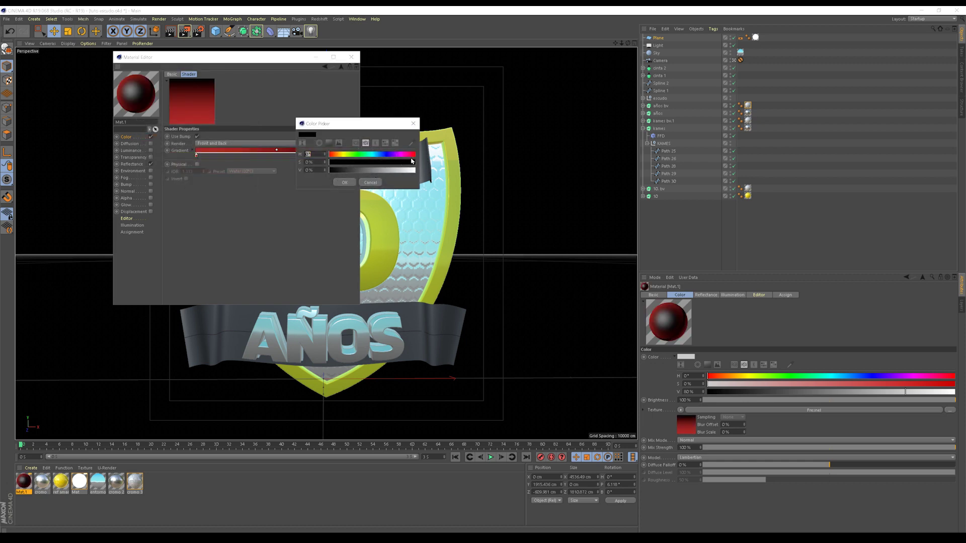
click(381, 163)
click(397, 170)
click(392, 162)
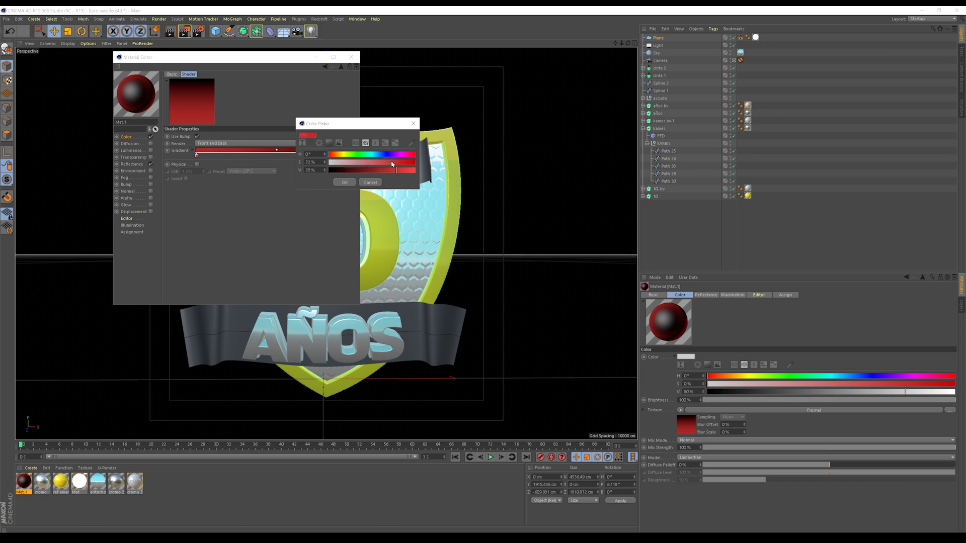
click(344, 183)
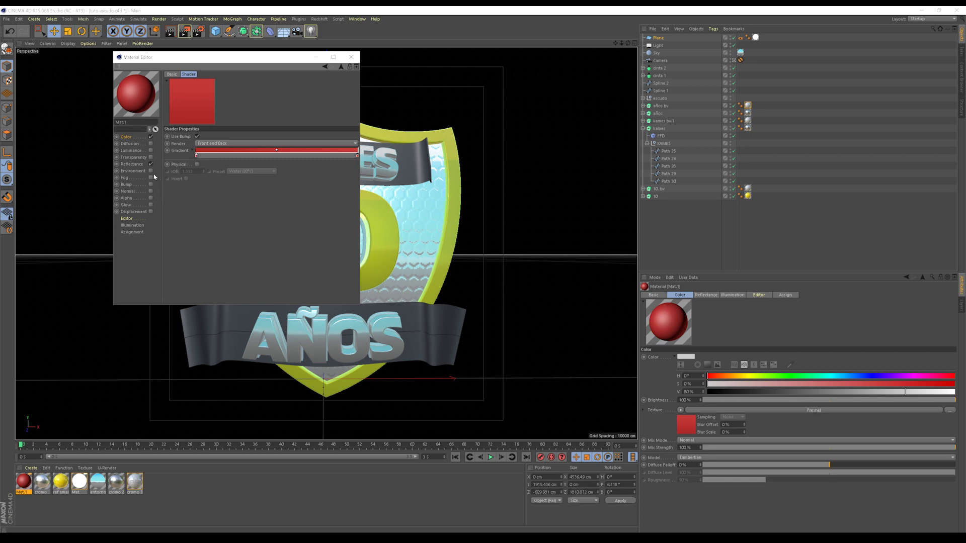
Add a Beckmann reflectance layer to Mat.1 with Dielectric Fresnel and 20% roughness.
click(132, 164)
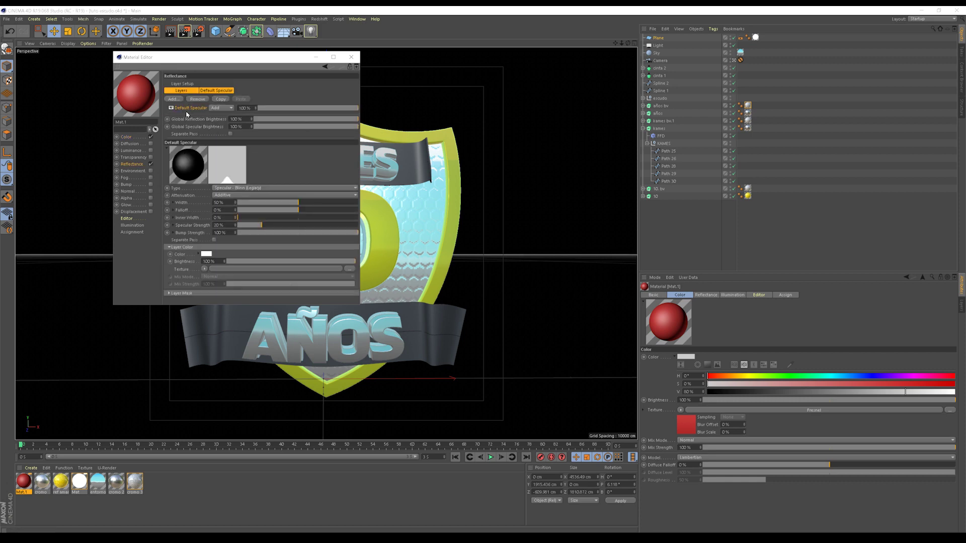
click(174, 99)
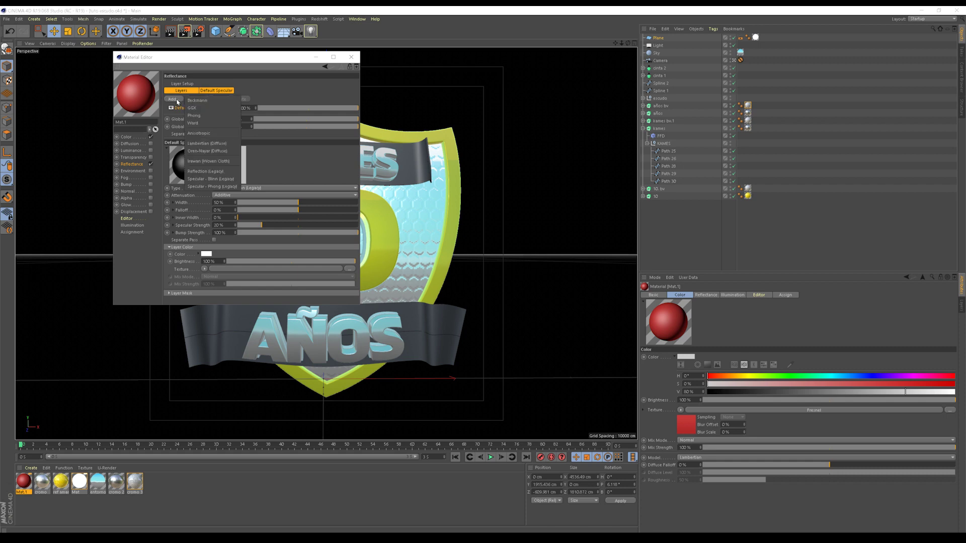
click(196, 100)
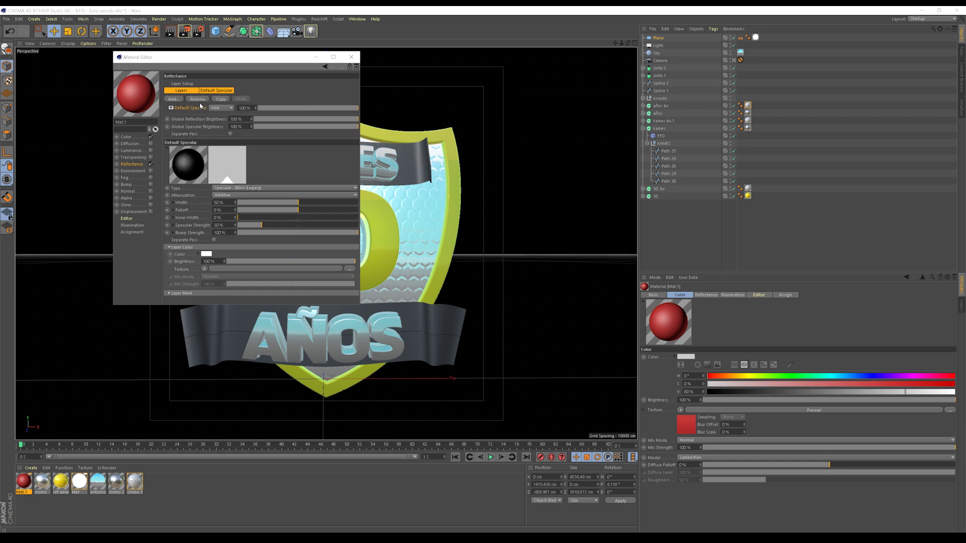
click(176, 296)
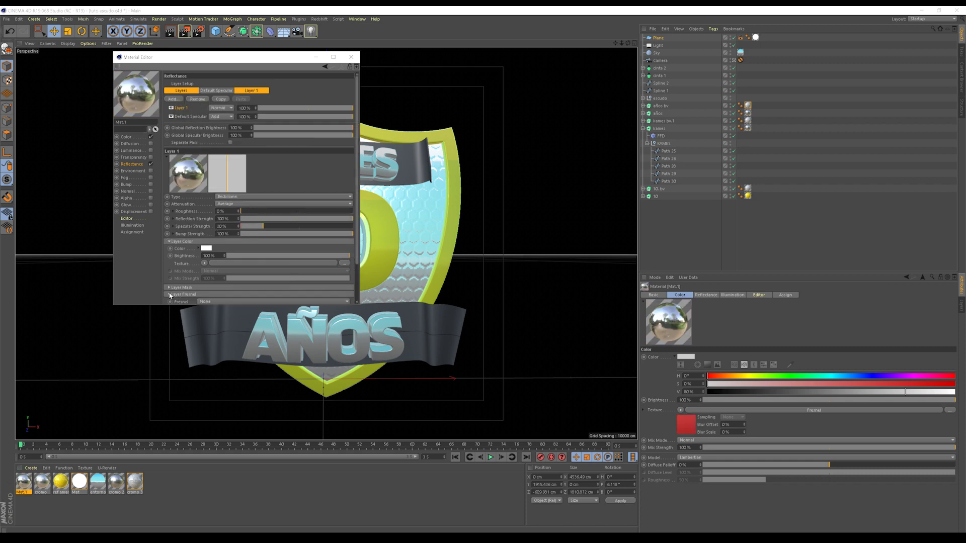
scroll(201, 300, down, 2)
click(206, 257)
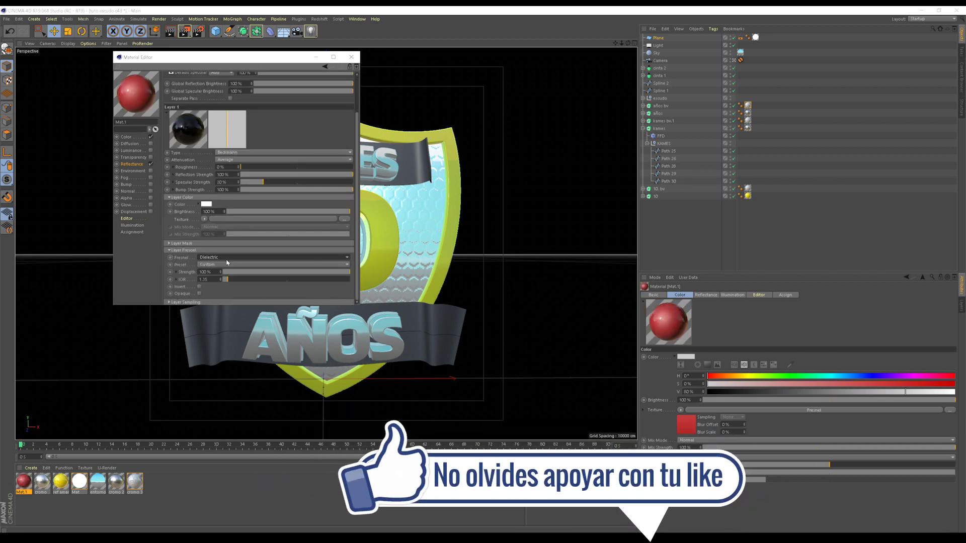
click(247, 167)
drag(247, 167, 257, 168)
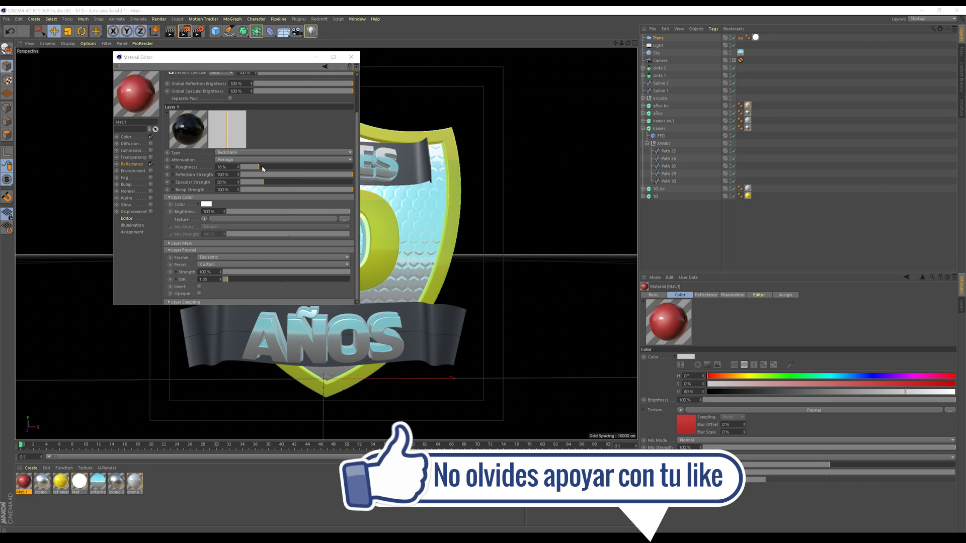
drag(260, 169, 263, 169)
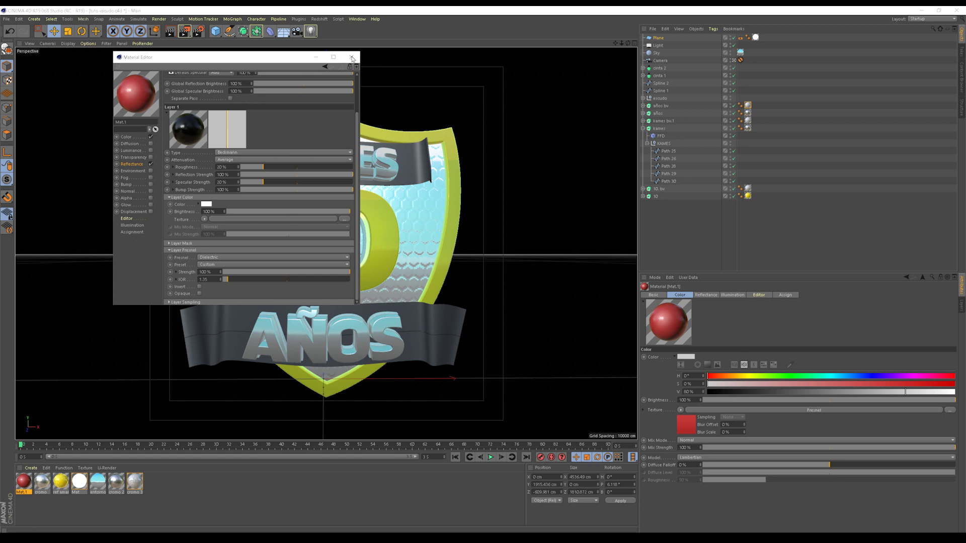
click(351, 56)
Apply Mat.1 to the cinta 1 and cinta 2 ribbons and render to the Picture Viewer.
drag(25, 488, 209, 348)
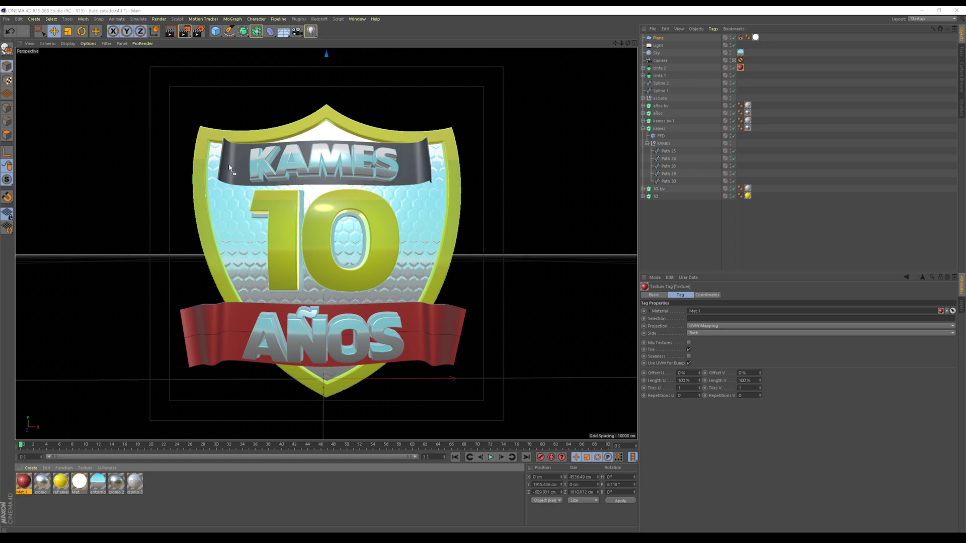
drag(216, 183, 229, 170)
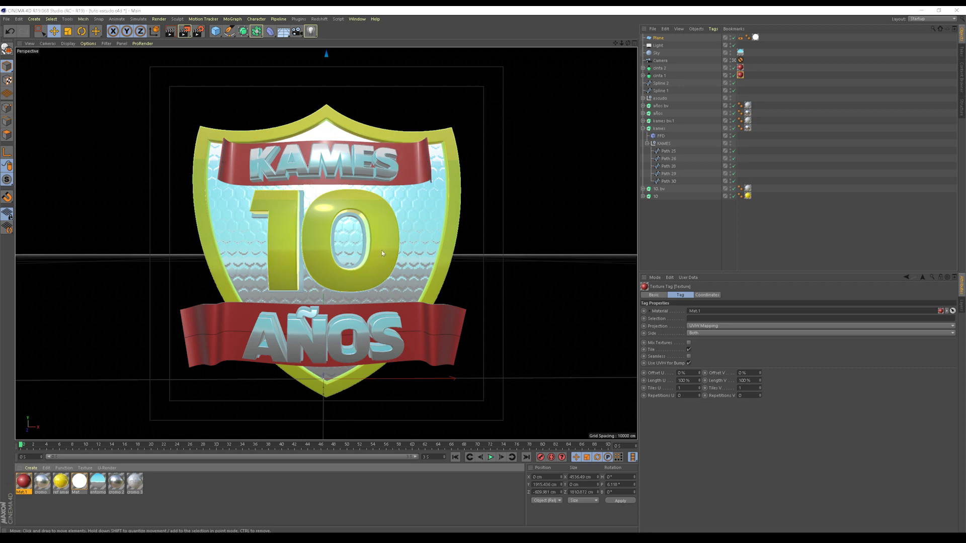
click(184, 30)
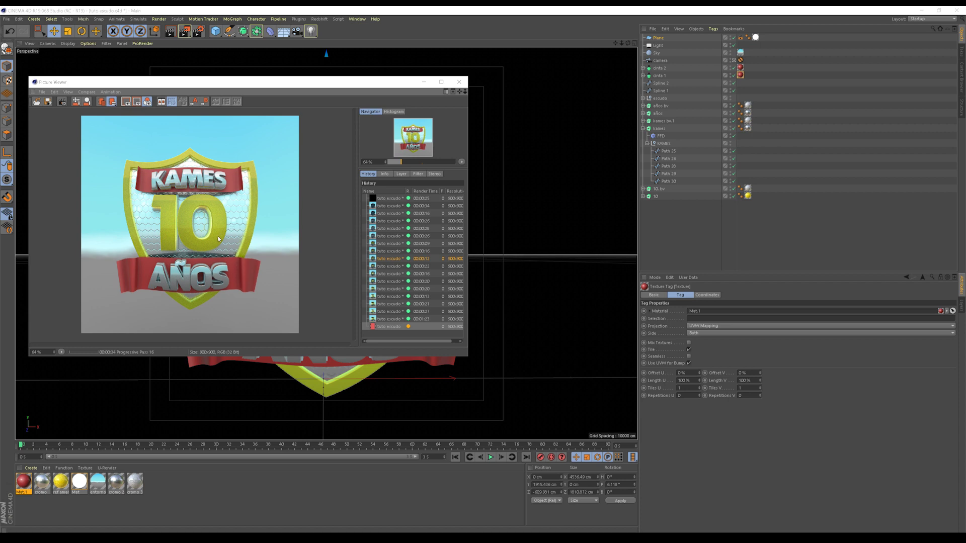
Compare earlier history renders with the red-ribbon render, then close the viewer and stop rendering.
click(387, 320)
click(392, 297)
click(390, 236)
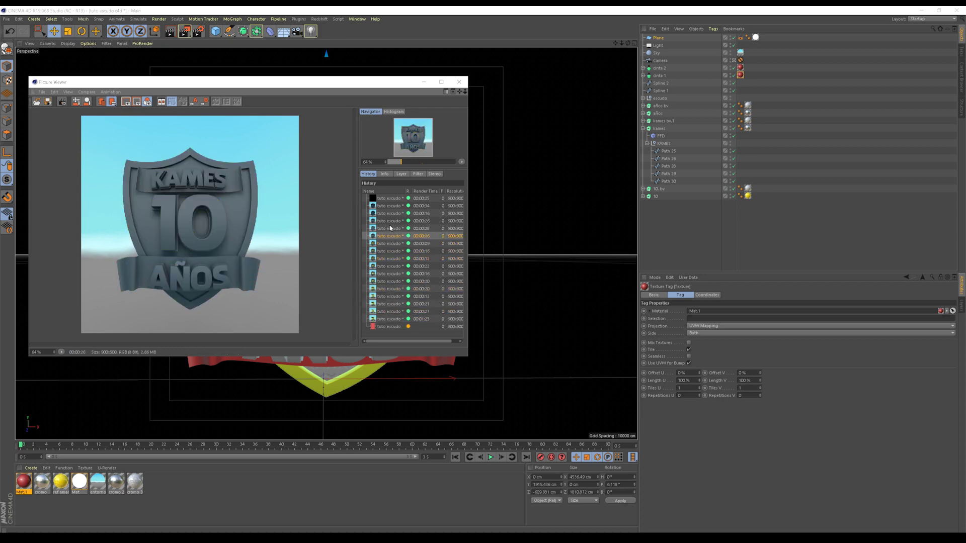
click(390, 214)
click(390, 297)
click(395, 326)
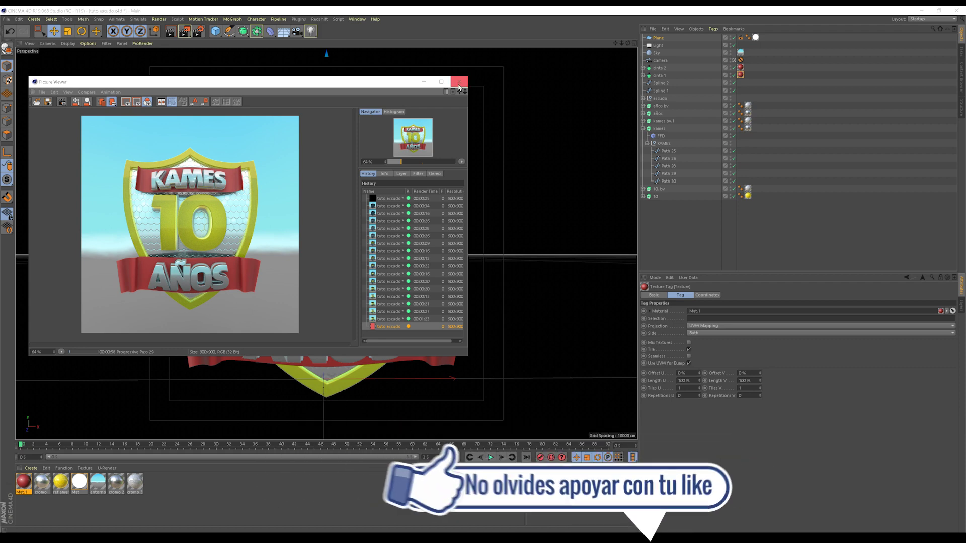
click(459, 84)
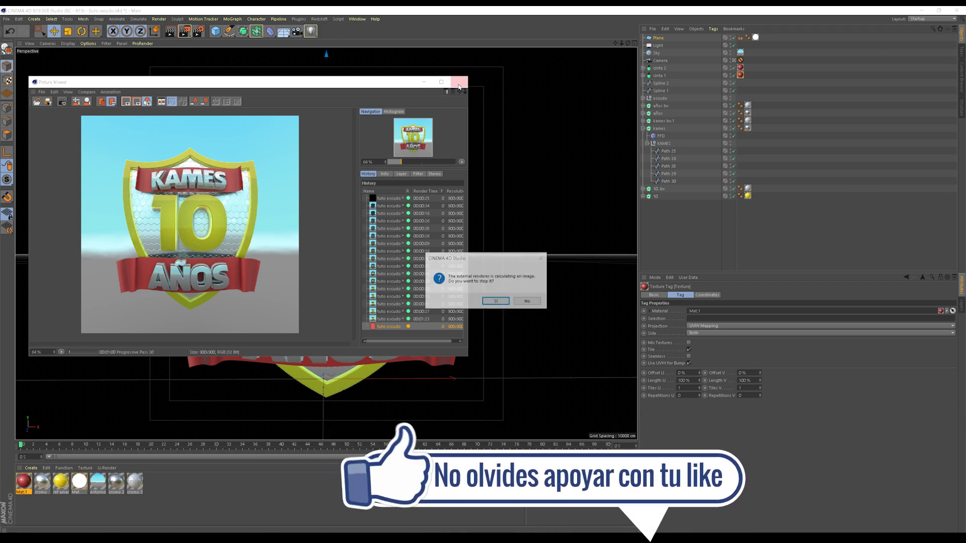
click(496, 302)
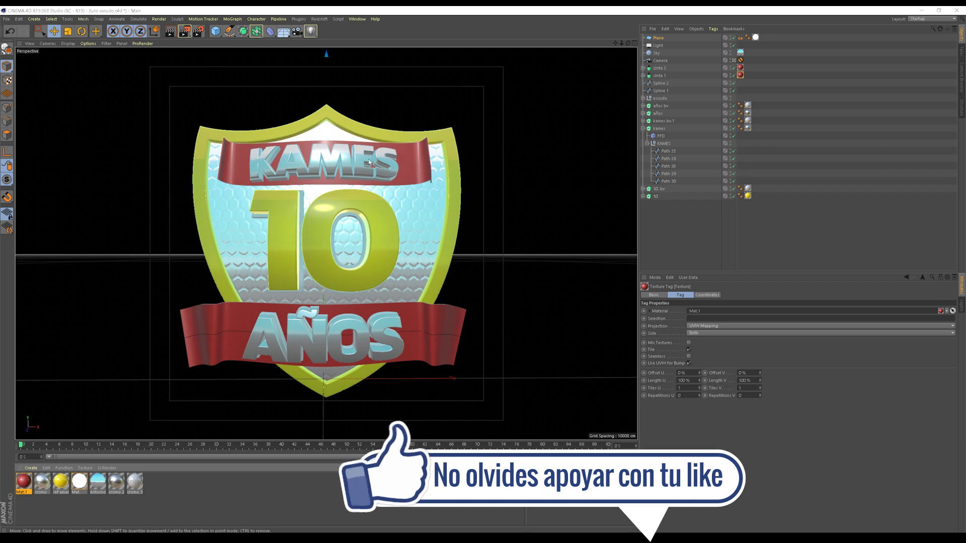
Add a Compositing tag to the 10 object with Object Buffer 1 enabled.
click(341, 162)
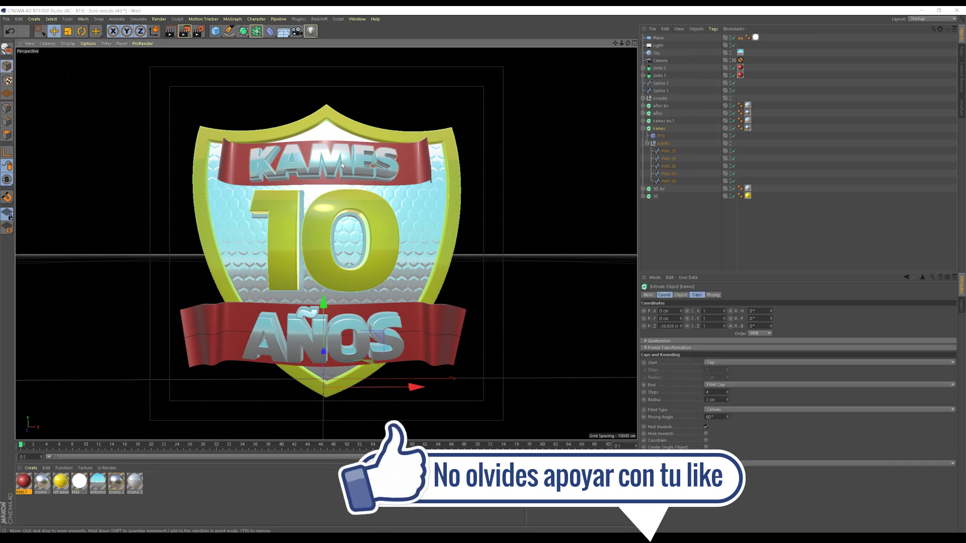
click(644, 128)
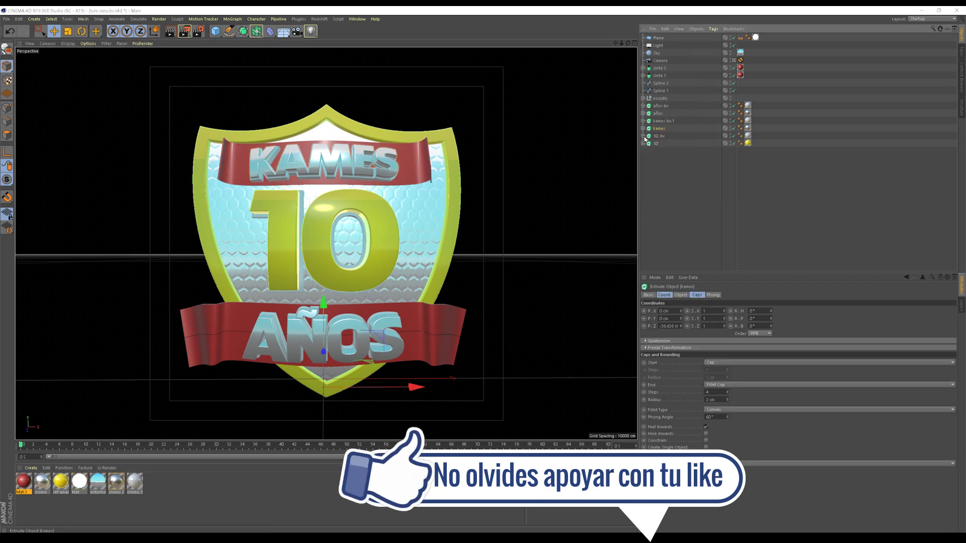
click(656, 157)
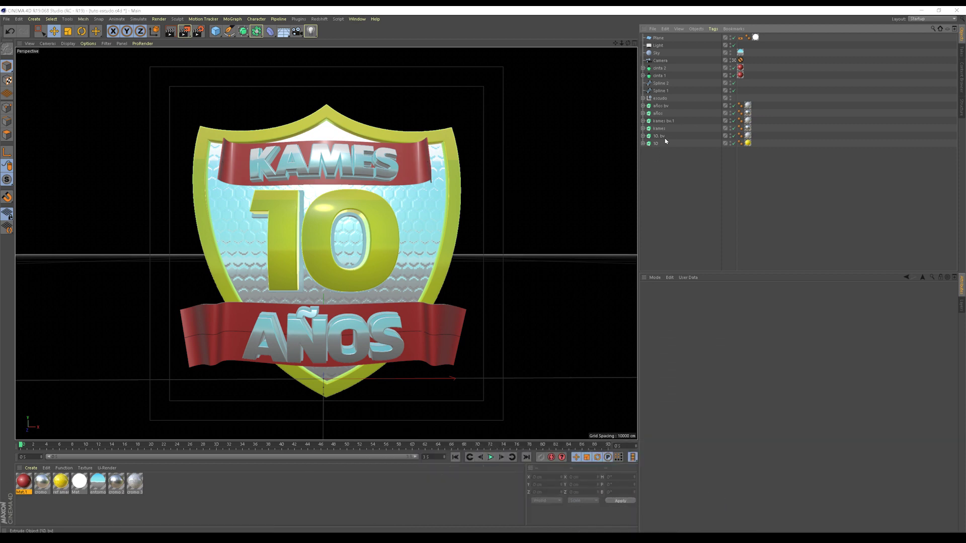
click(661, 145)
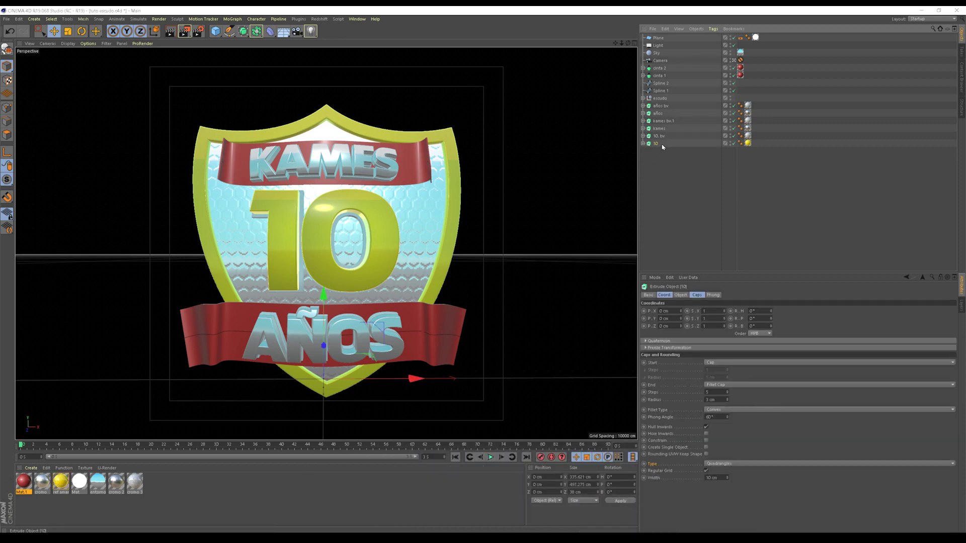
right_click(663, 146)
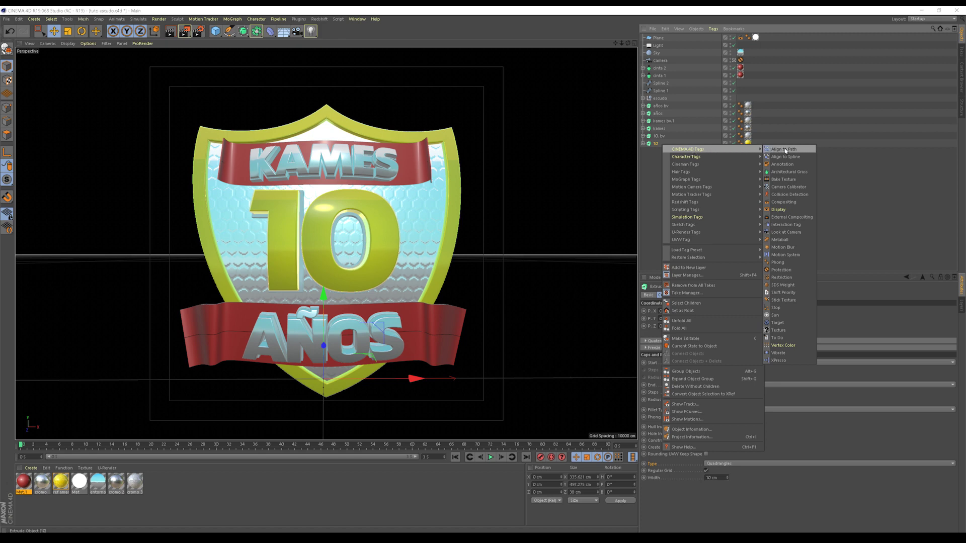
click(786, 204)
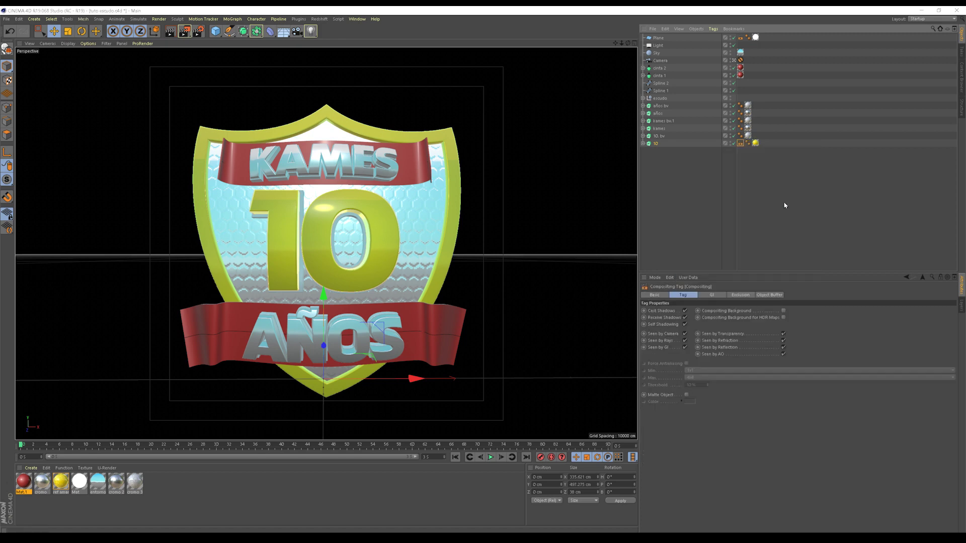
click(767, 297)
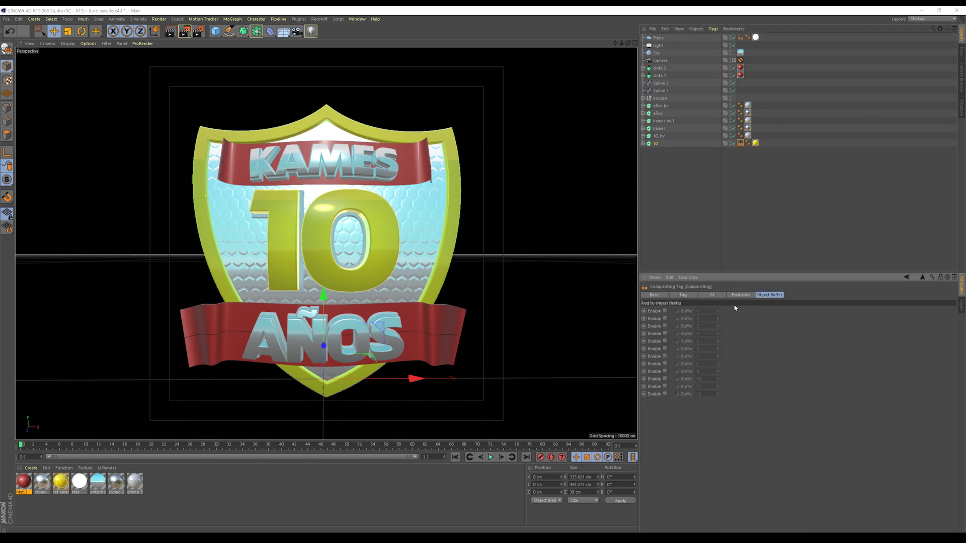
click(664, 311)
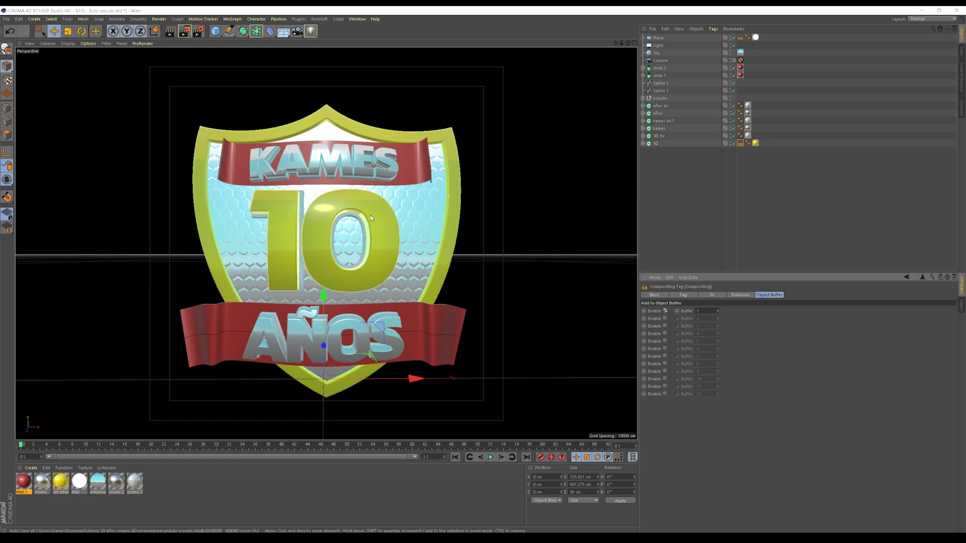
Add a Compositing tag to kames with Object Buffer 2 enabled.
click(663, 130)
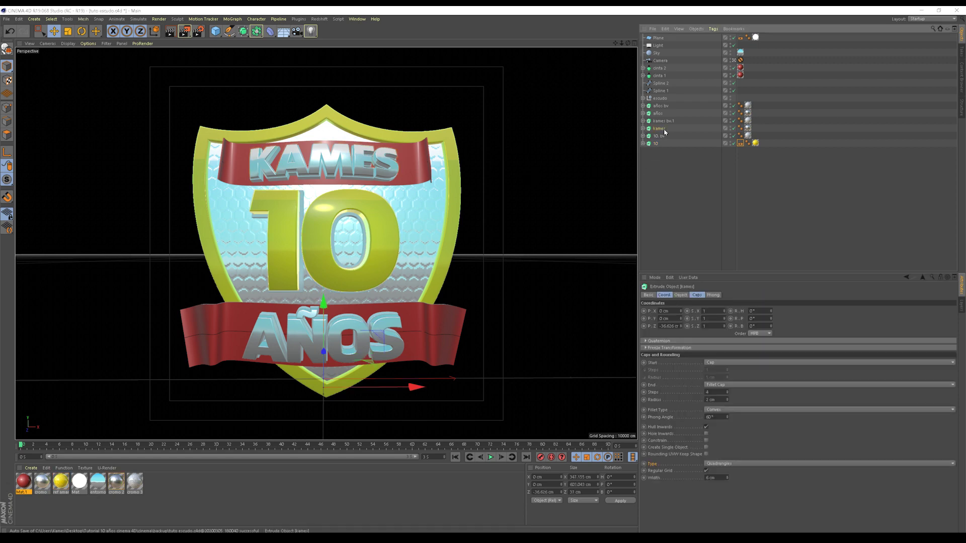
right_click(664, 131)
click(664, 131)
right_click(663, 131)
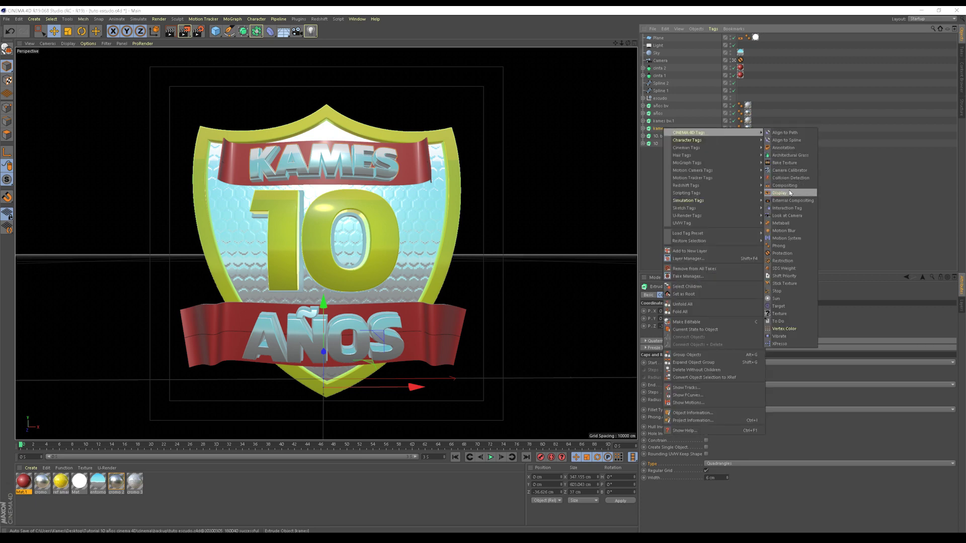
click(788, 186)
click(665, 318)
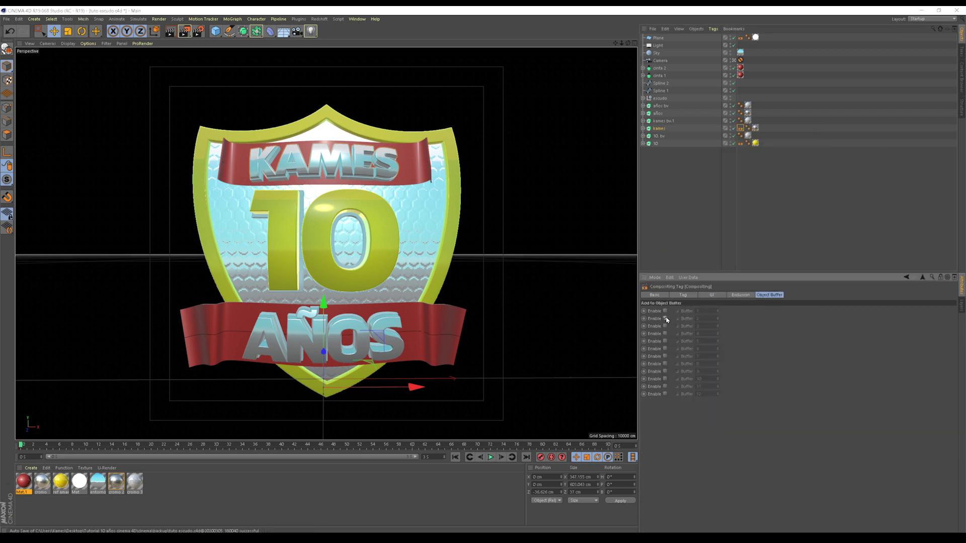
Add a Compositing tag to años with Object Buffer 3 enabled.
click(659, 113)
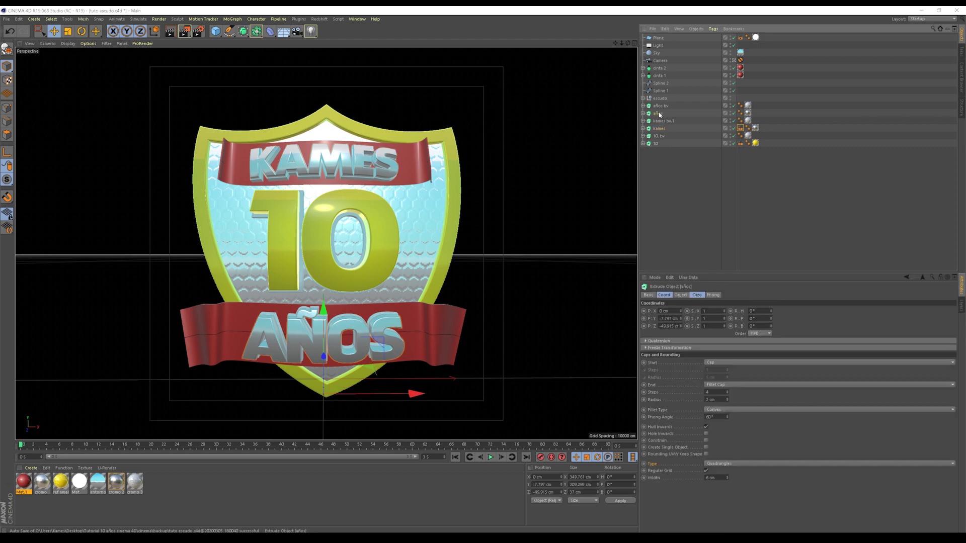
right_click(660, 116)
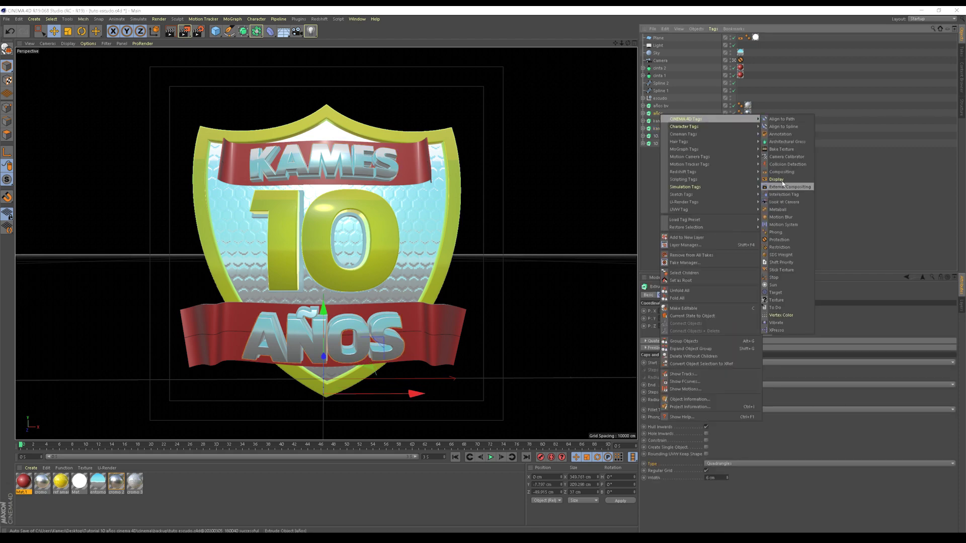
click(782, 172)
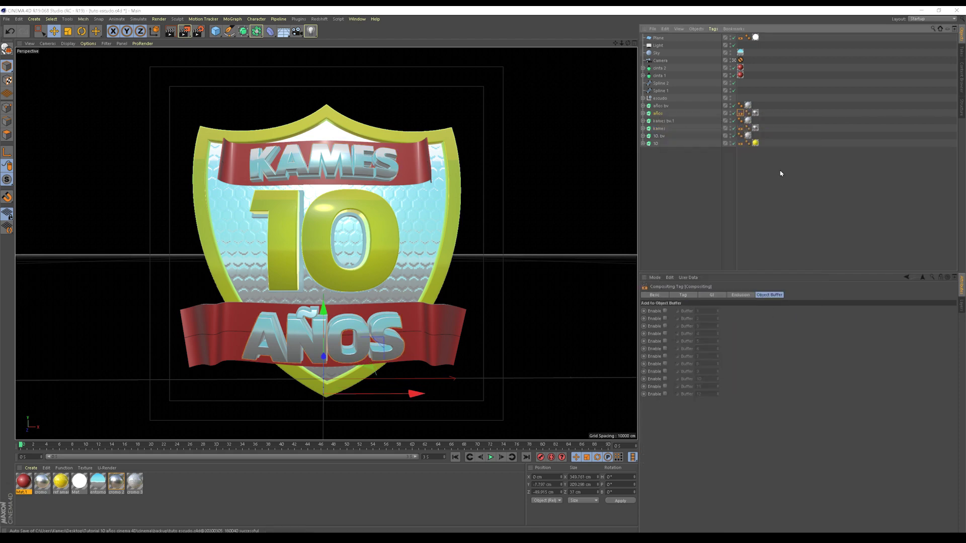
click(665, 327)
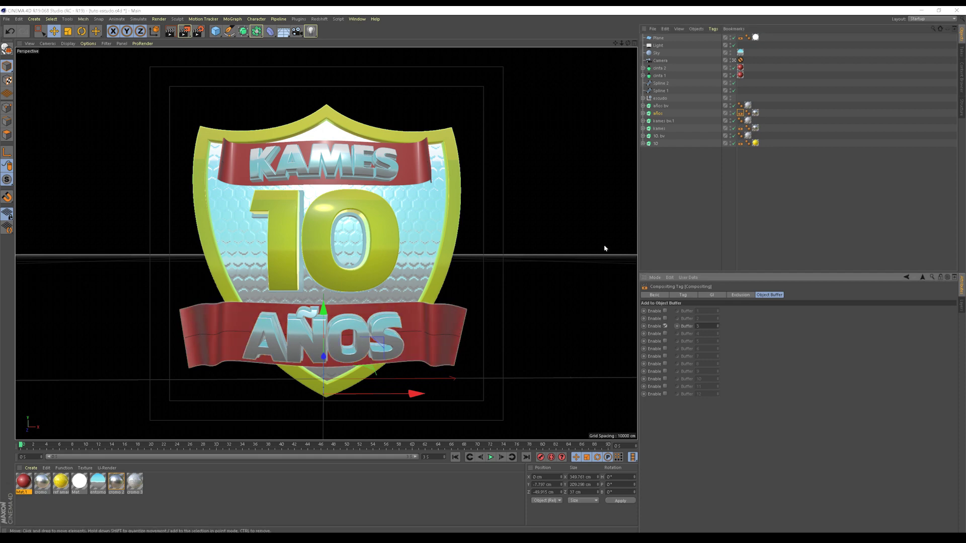
click(656, 227)
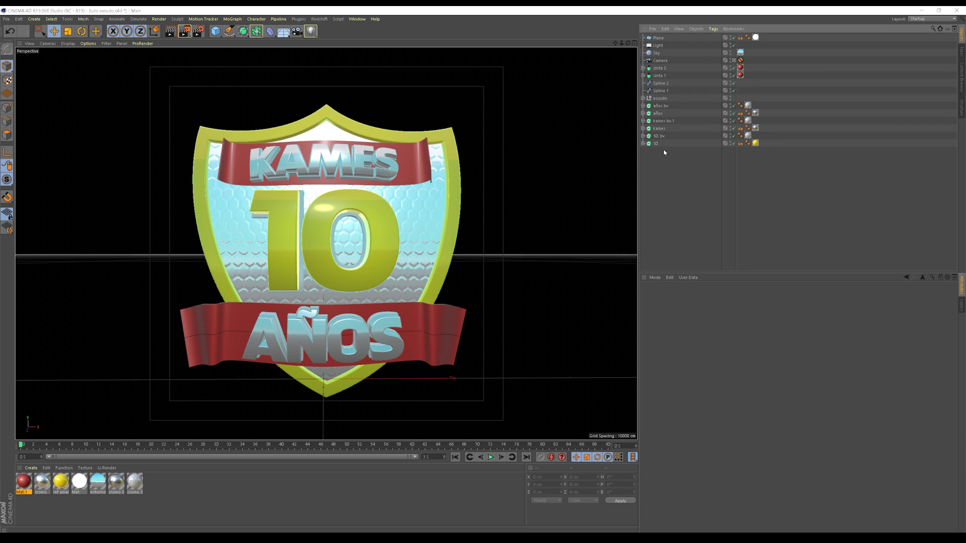
click(661, 99)
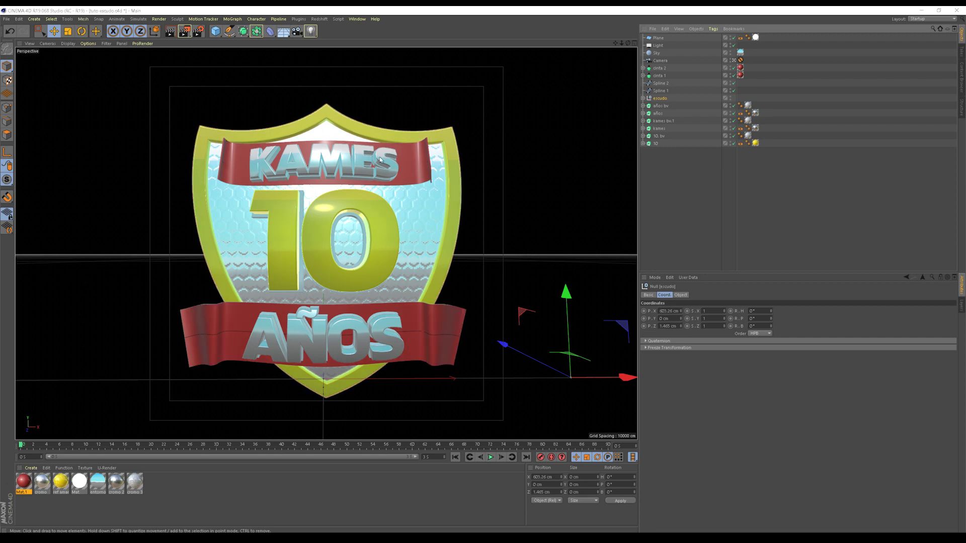
Add a Compositing tag to escudo bv inside the escudo group, enabling Object Buffer 4.
click(643, 98)
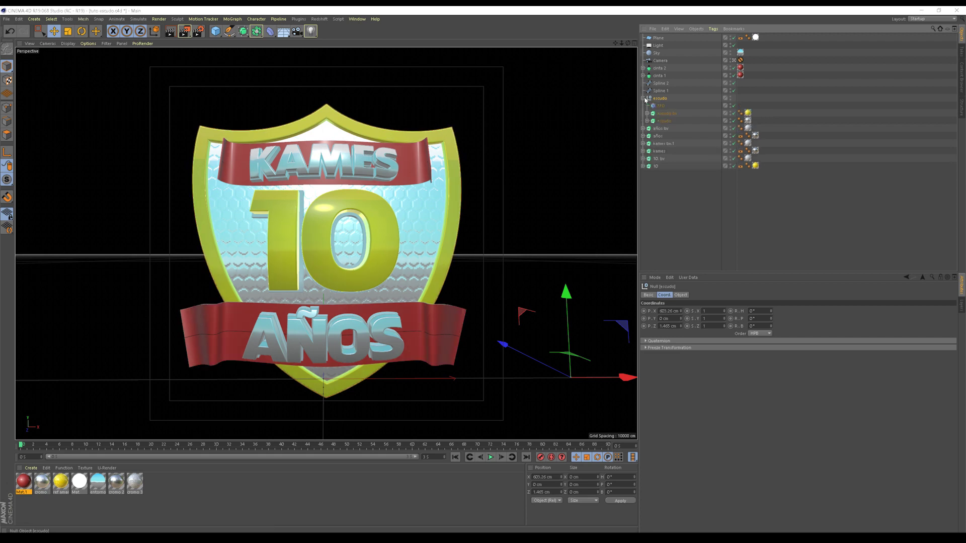
click(664, 122)
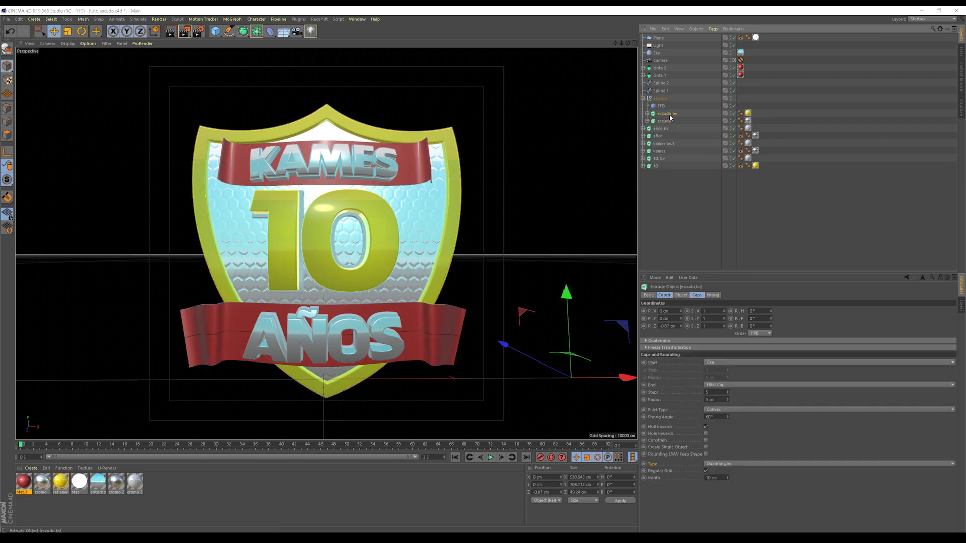
right_click(670, 115)
mouse_move(695, 118)
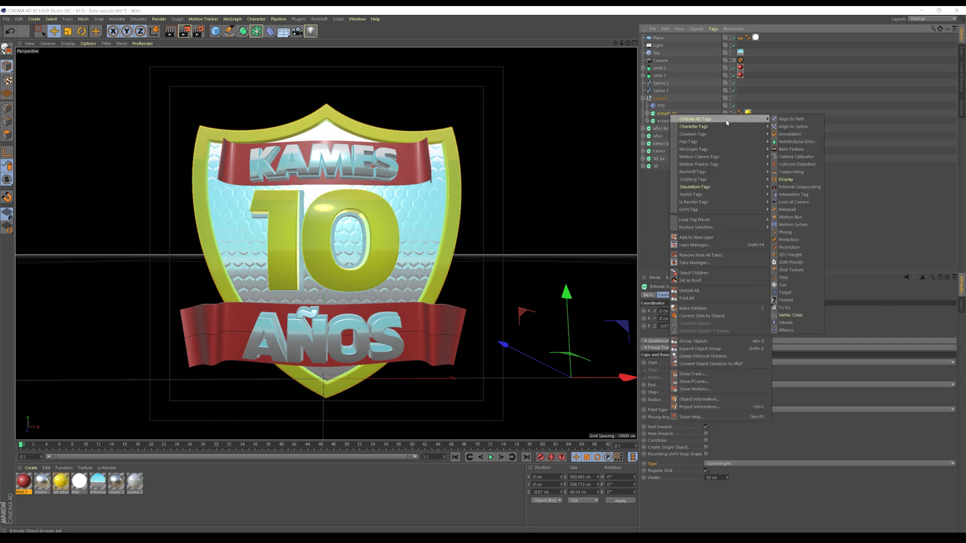
click(790, 172)
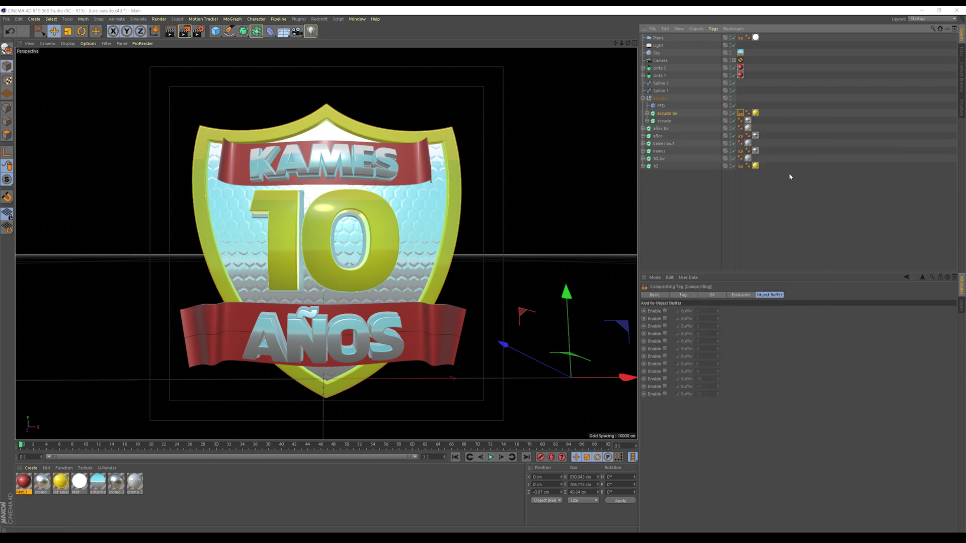
click(665, 334)
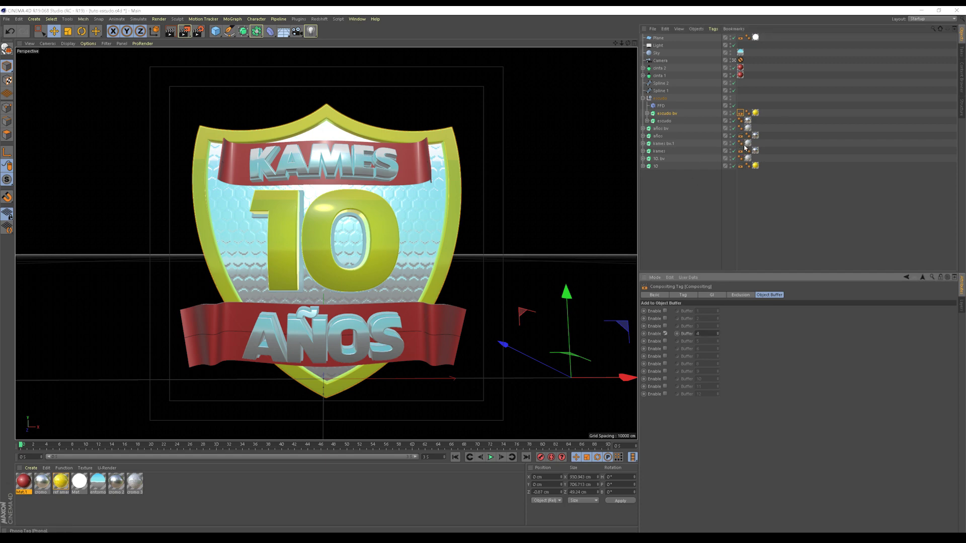
Check the object buffer assignments on the años and 10 compositing tags.
click(741, 136)
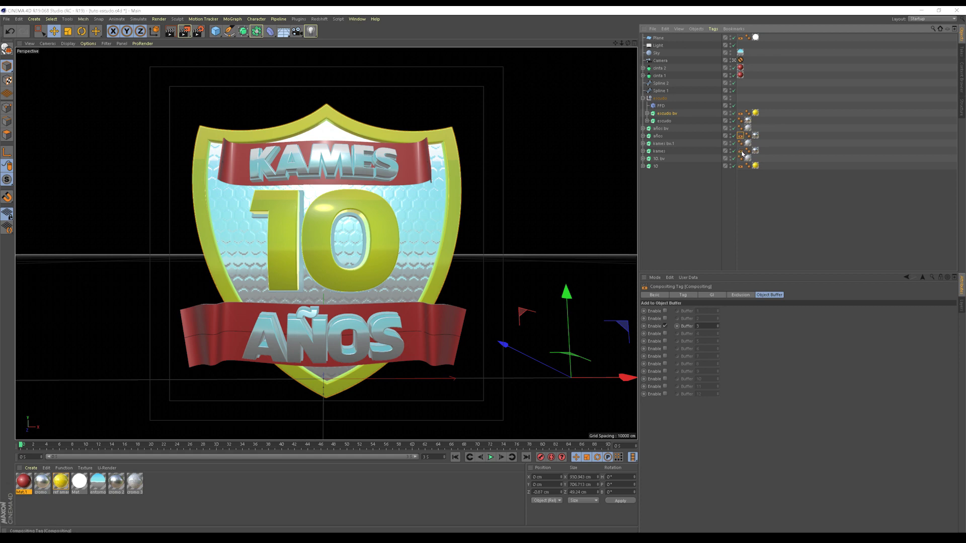
click(740, 151)
click(741, 166)
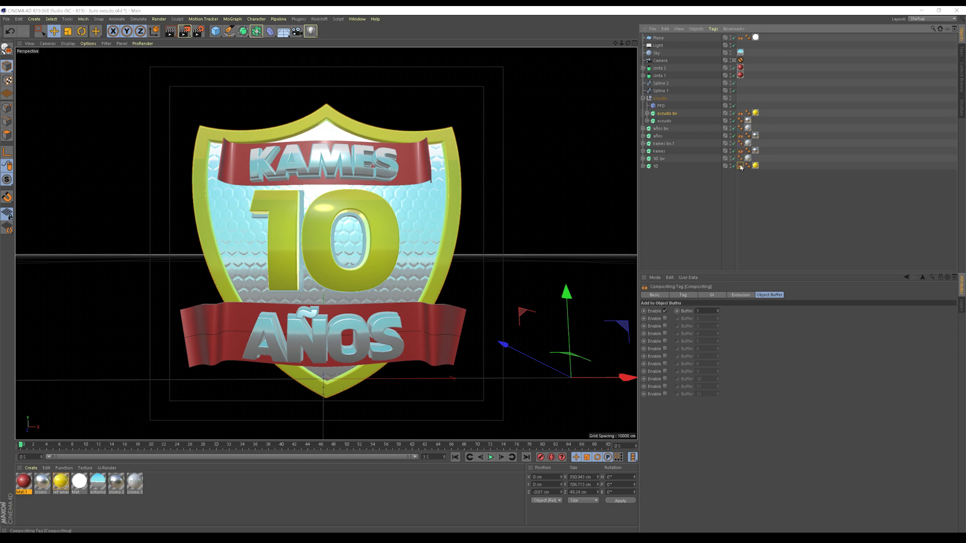
click(684, 243)
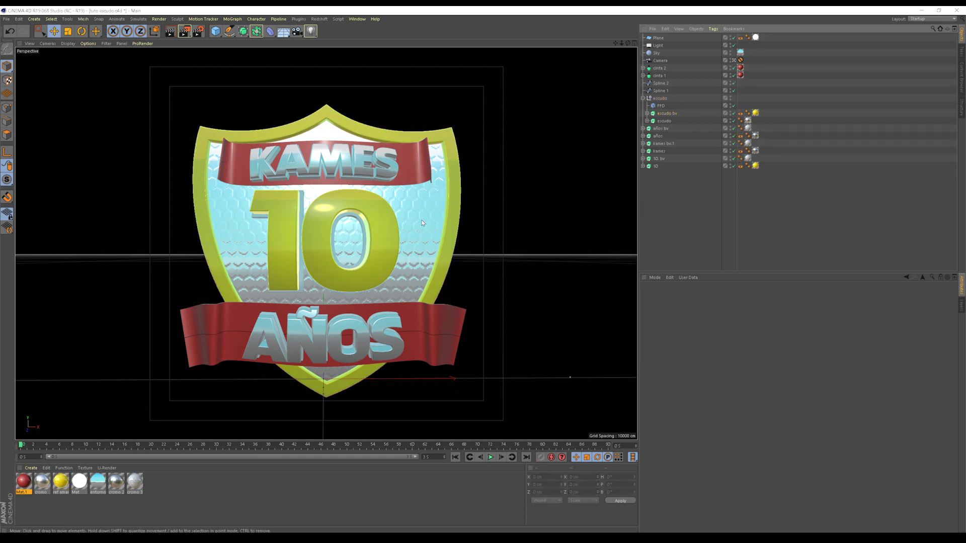
Add a Compositing tag to cinta 1 and enable its object buffer 5.
click(643, 75)
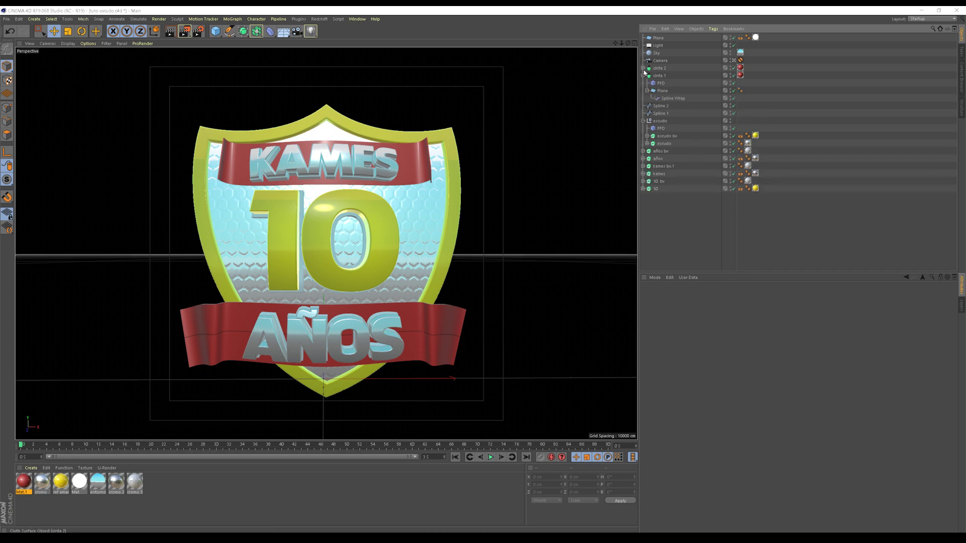
click(662, 76)
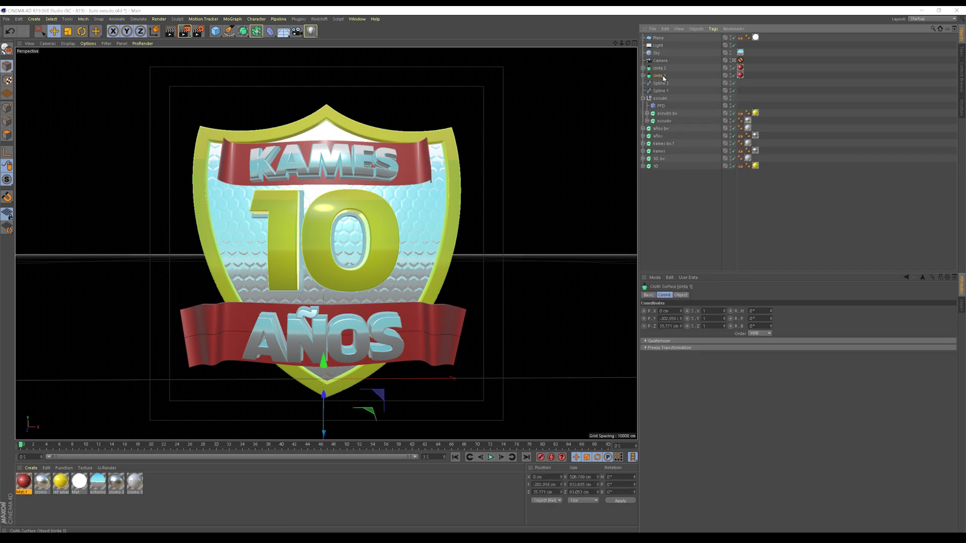
right_click(663, 78)
mouse_move(690, 80)
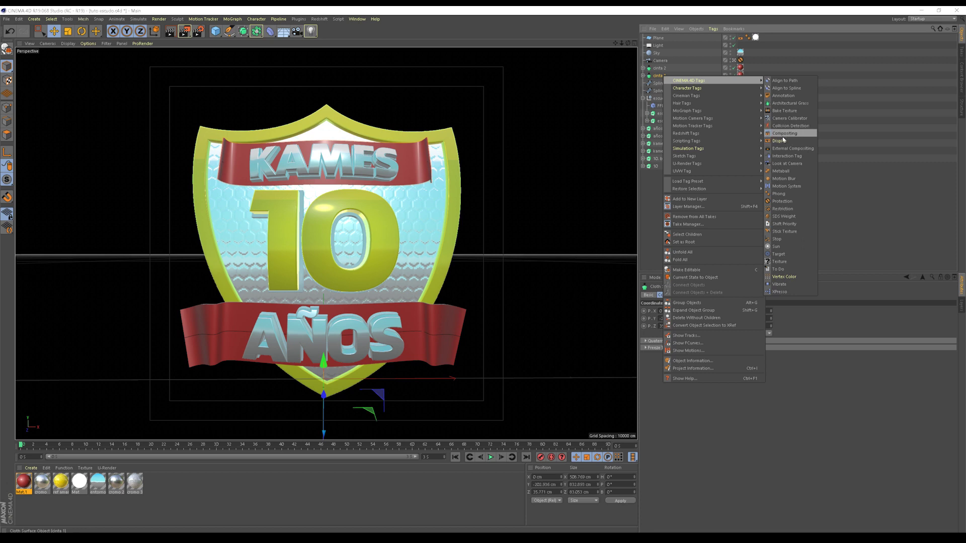
click(783, 134)
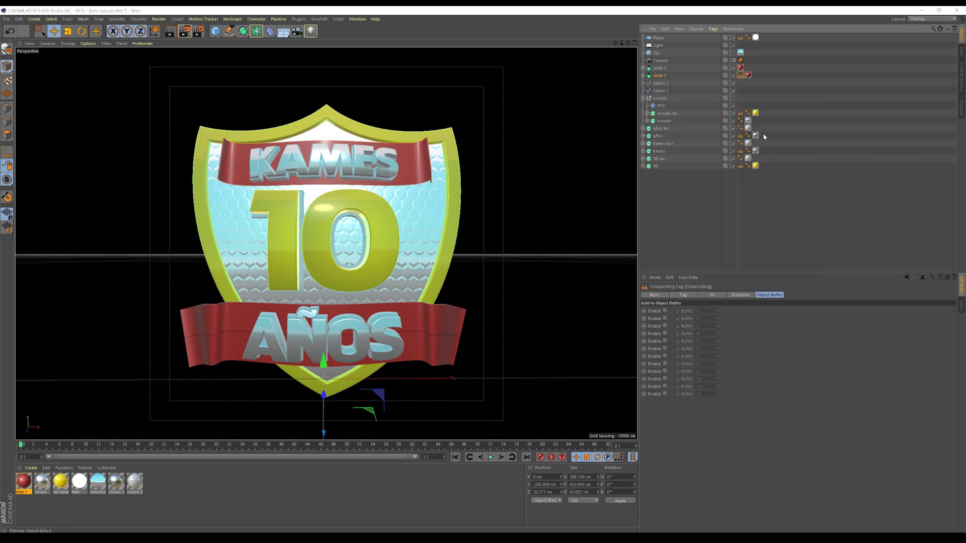
click(666, 342)
Add a Compositing tag to cinta 2 with its own object buffer enabled.
click(659, 68)
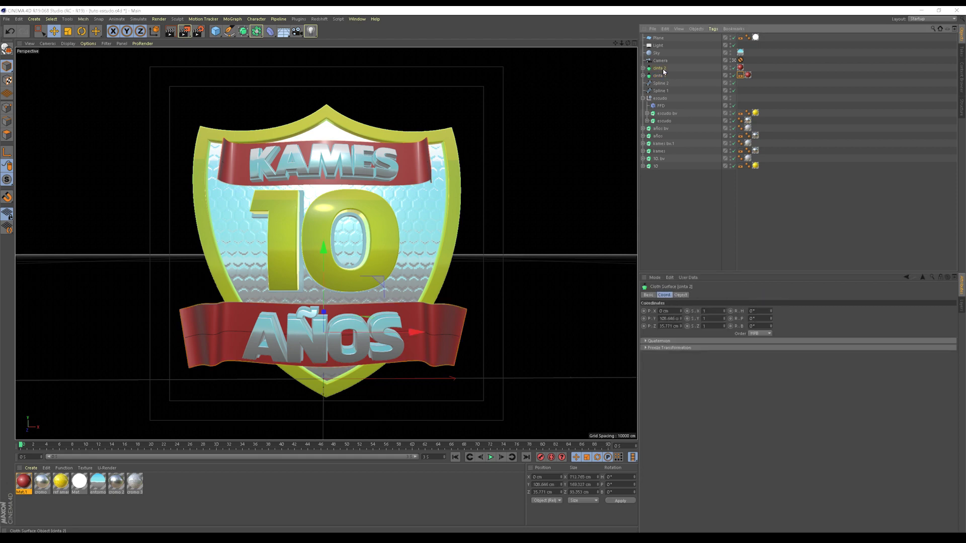
right_click(665, 69)
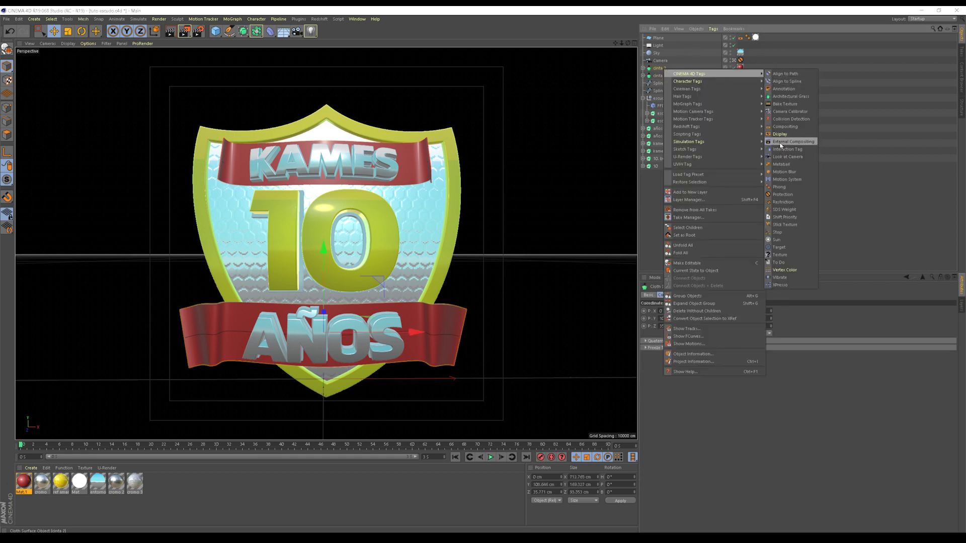
click(785, 127)
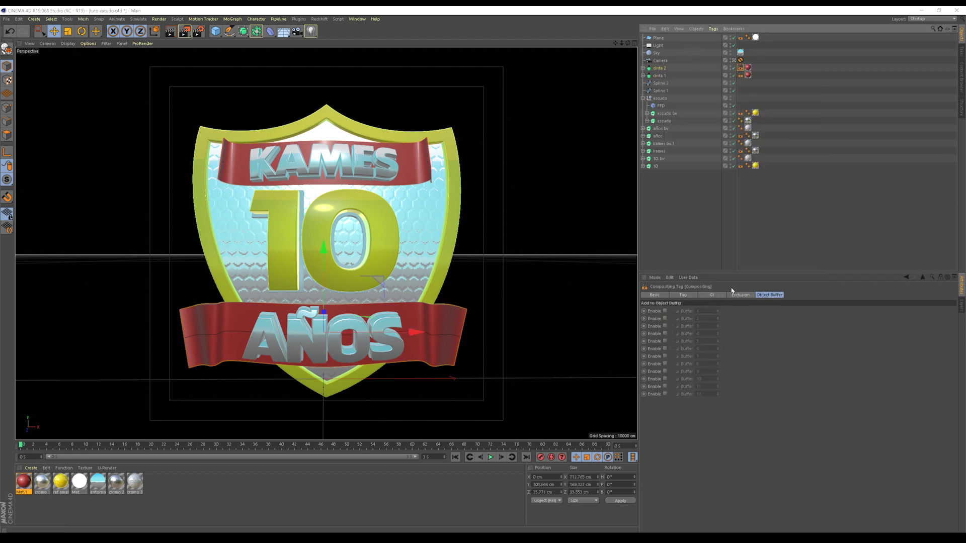
click(664, 349)
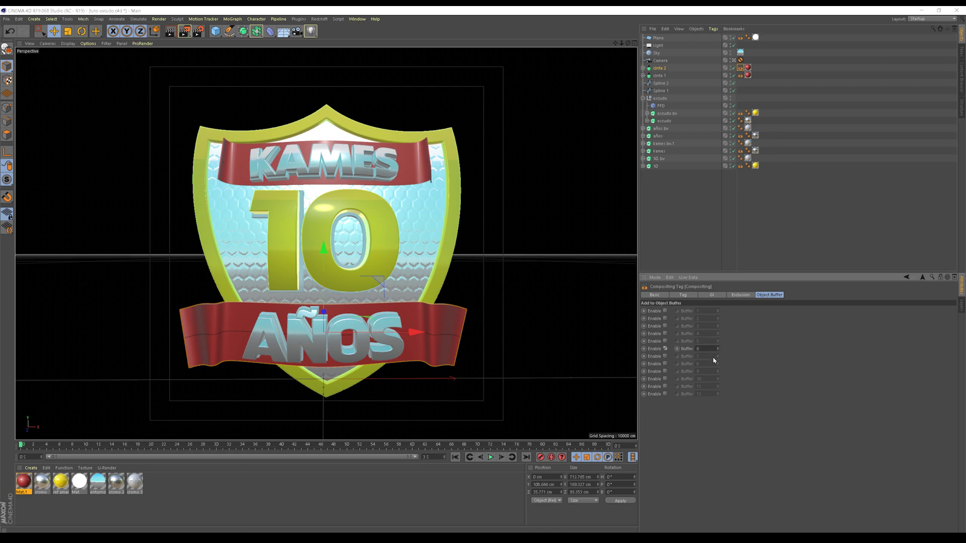
click(664, 350)
click(665, 311)
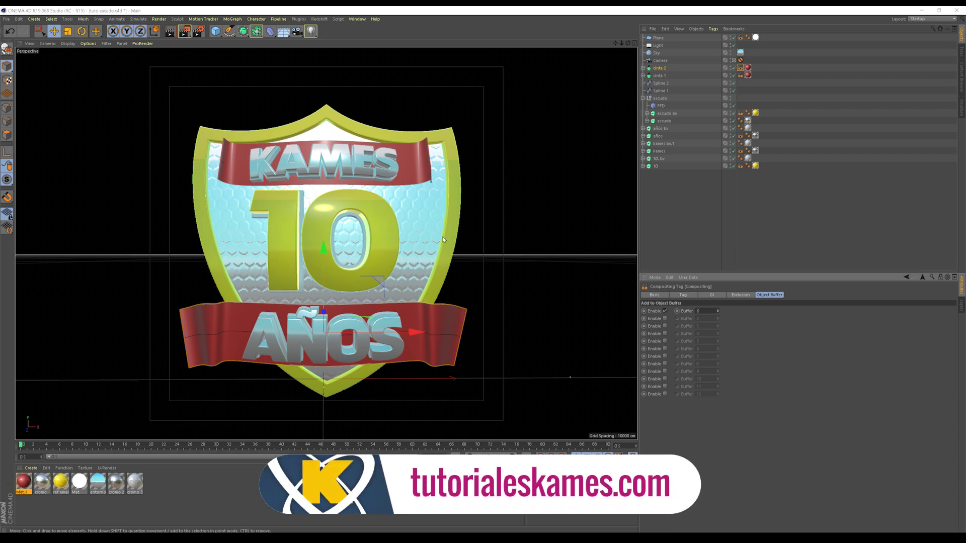
Add two Object Buffer multi-passes in Render Settings, giving one Group ID 4.
click(198, 34)
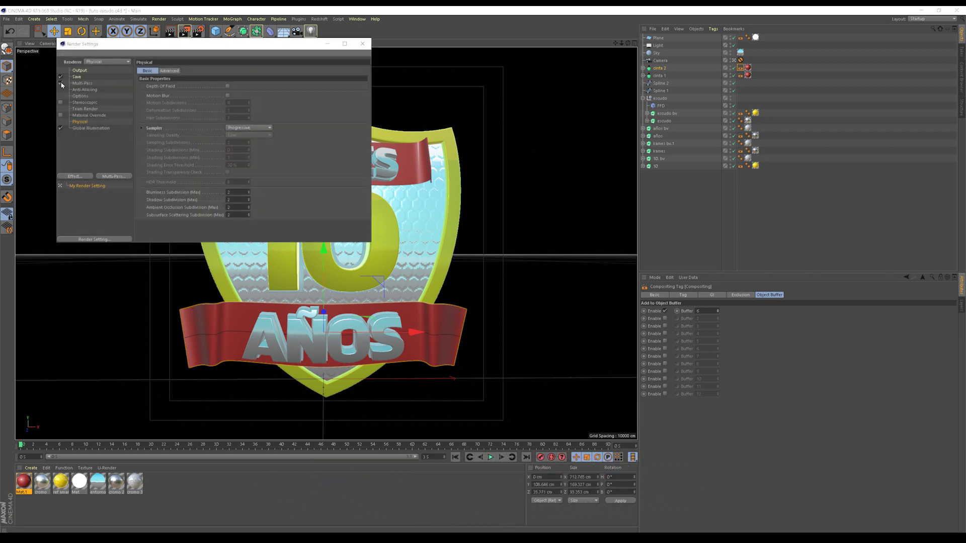
click(111, 178)
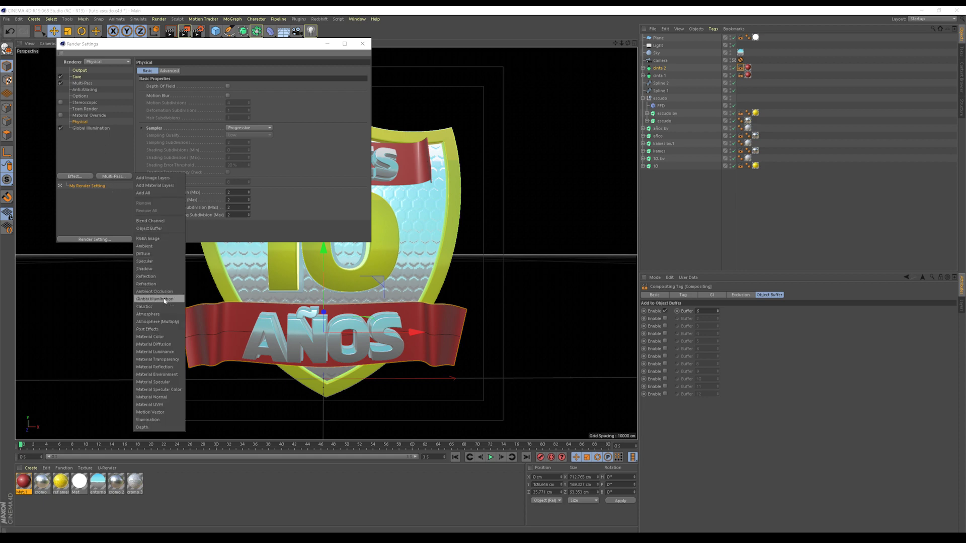
click(148, 229)
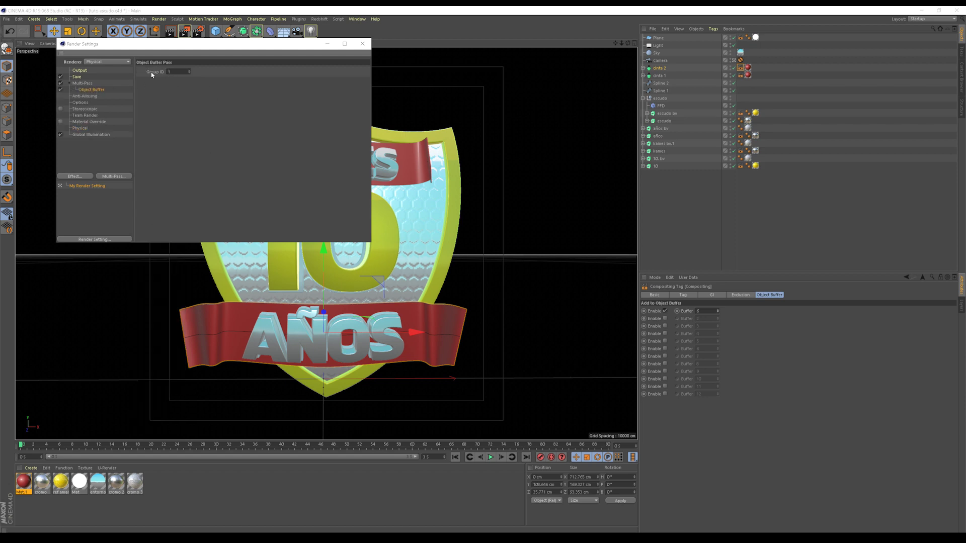
click(118, 177)
click(156, 229)
triple_click(190, 72)
Keep adding Object Buffer passes until six are listed.
click(114, 177)
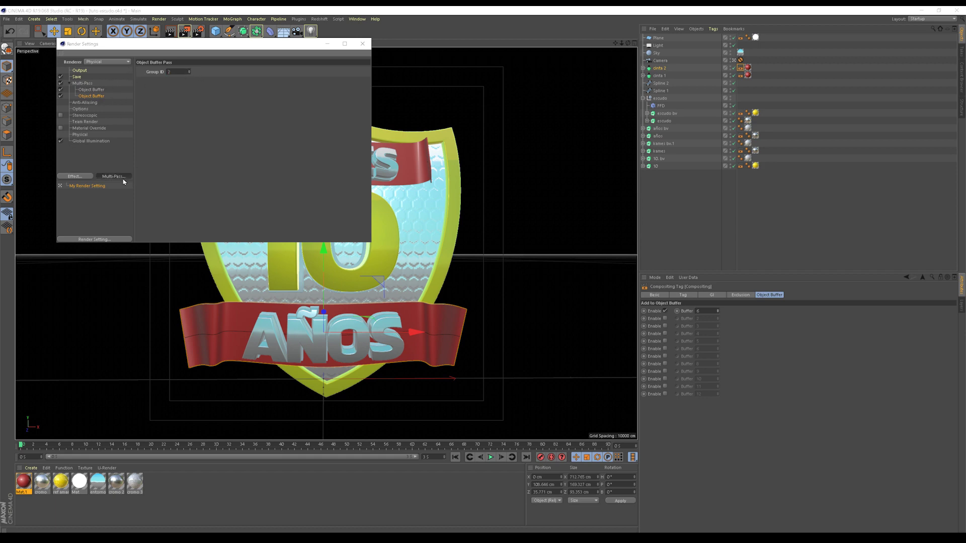
click(148, 229)
click(113, 176)
click(149, 229)
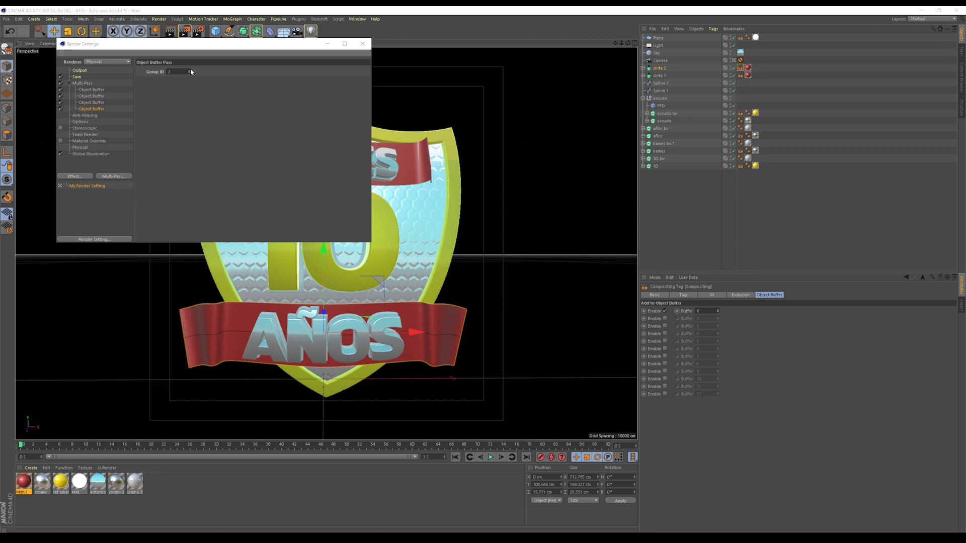
click(113, 176)
click(149, 229)
right_click(90, 83)
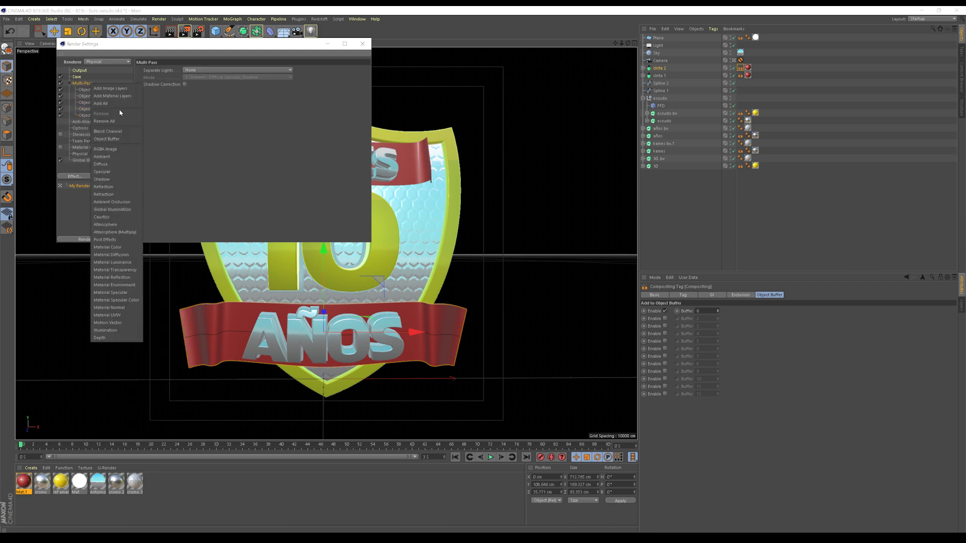
click(107, 139)
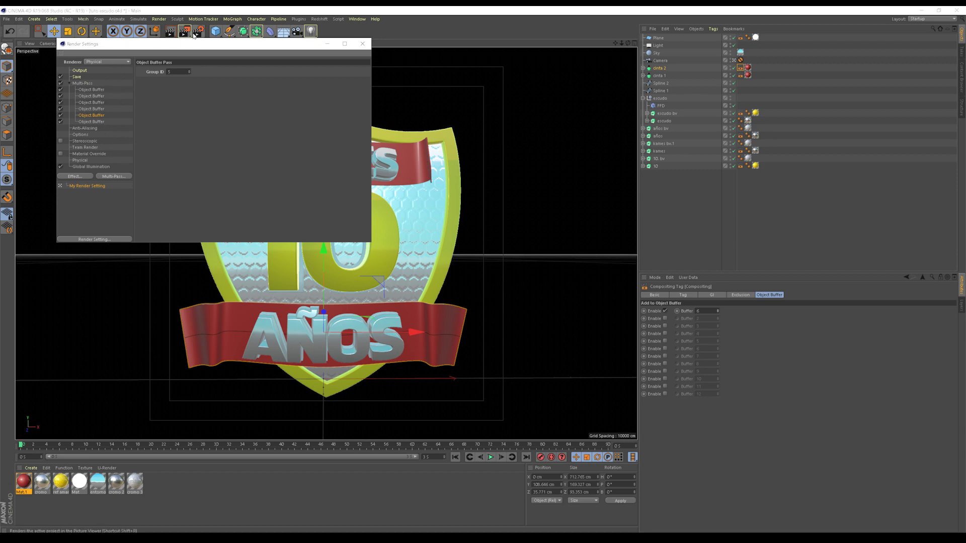
key(shift+r)
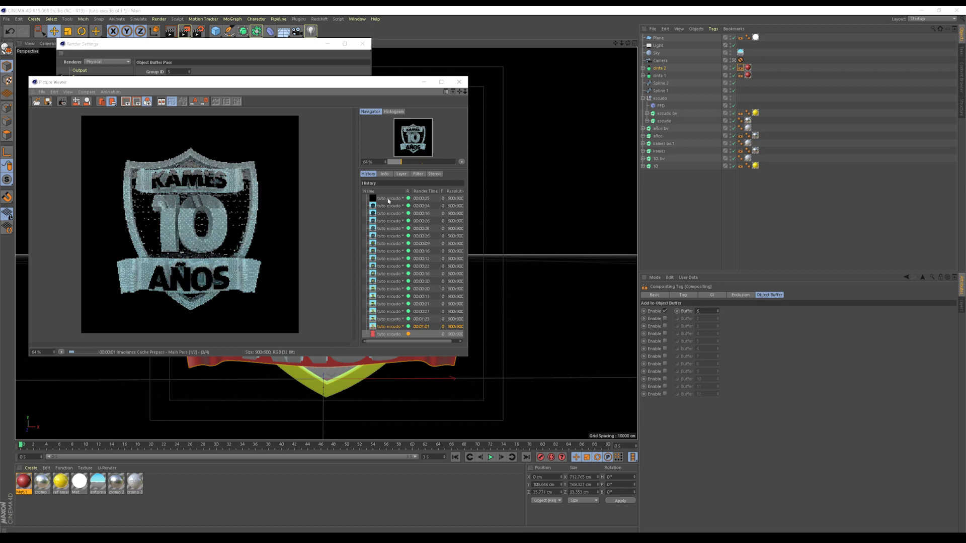
click(401, 173)
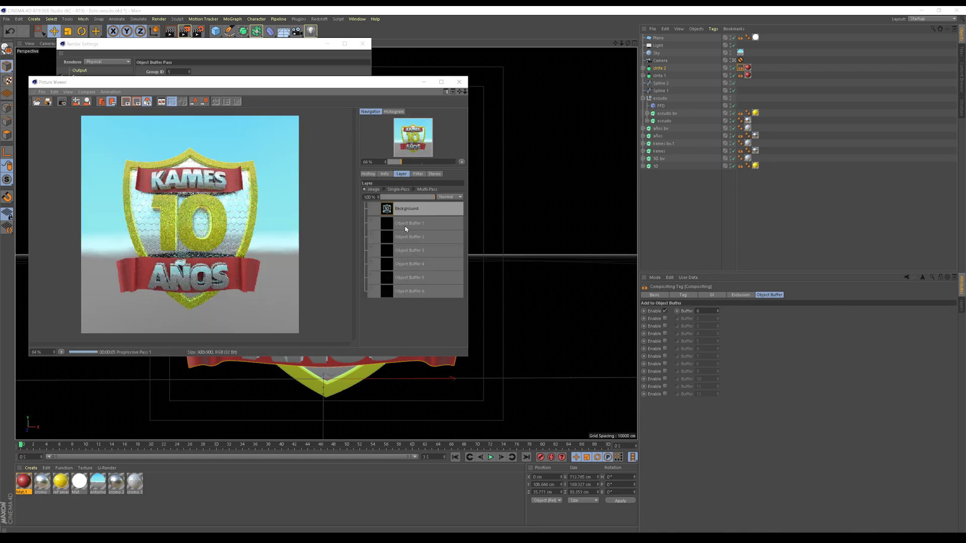
click(404, 228)
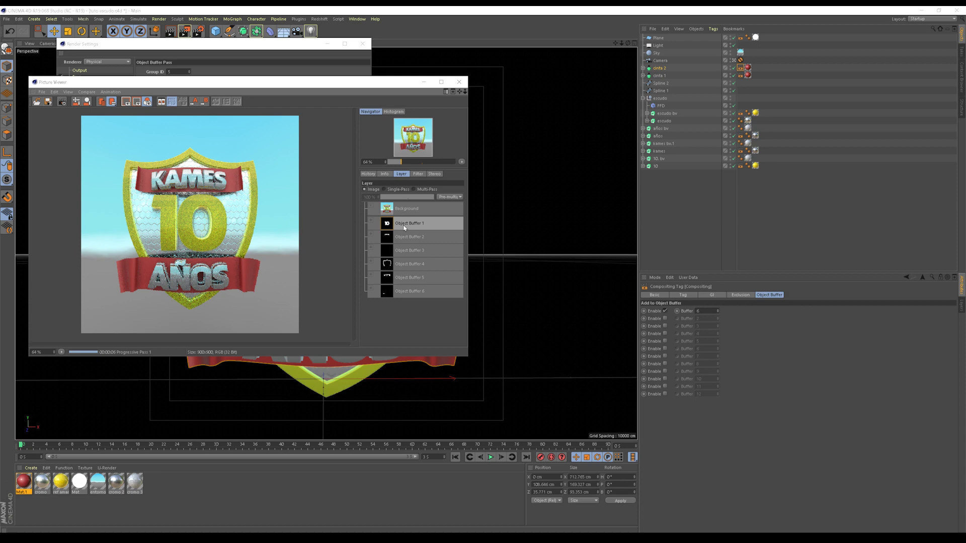
click(391, 189)
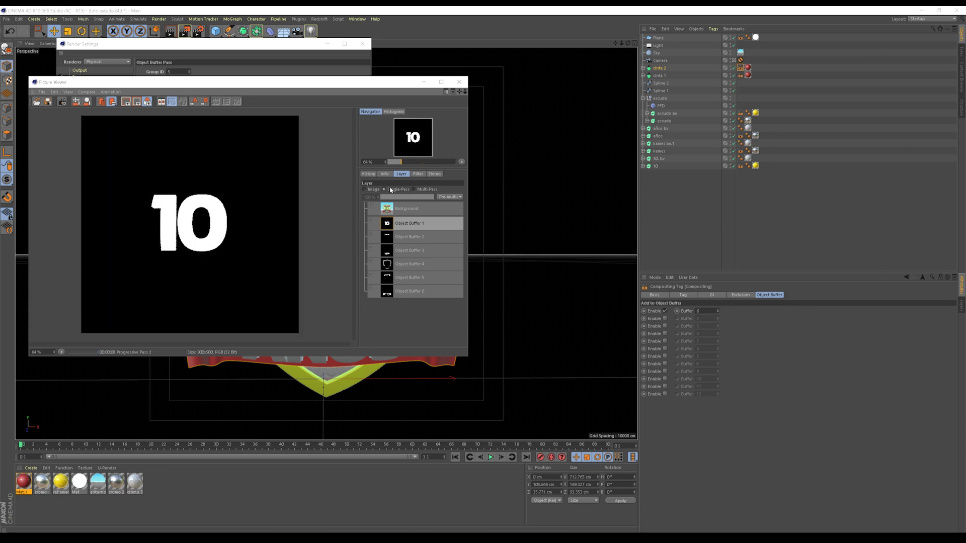
click(400, 240)
click(400, 252)
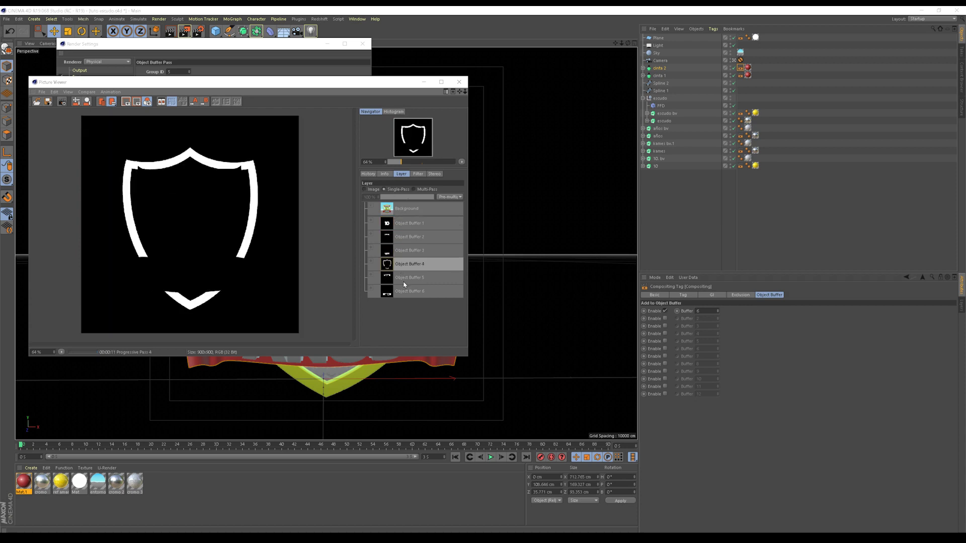
click(405, 280)
click(405, 278)
click(406, 223)
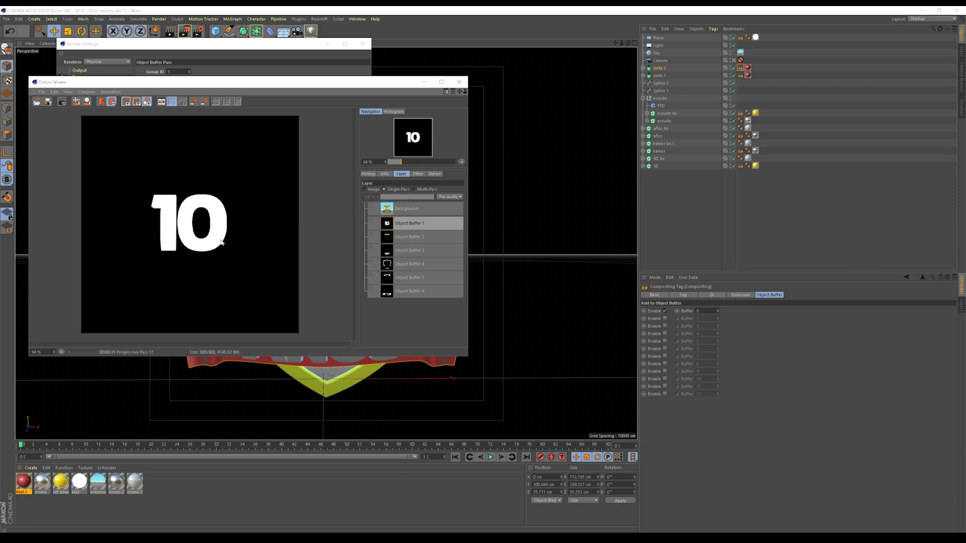
click(410, 238)
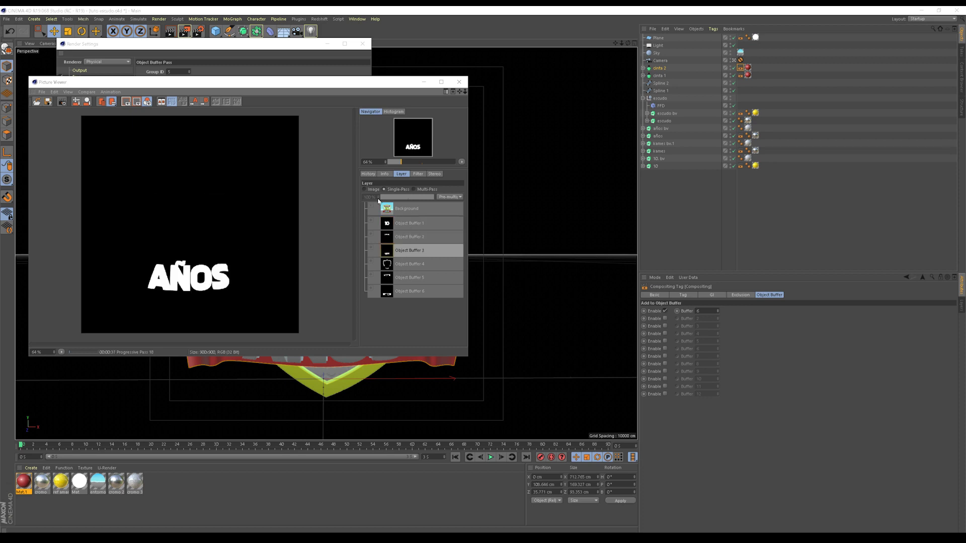
click(365, 189)
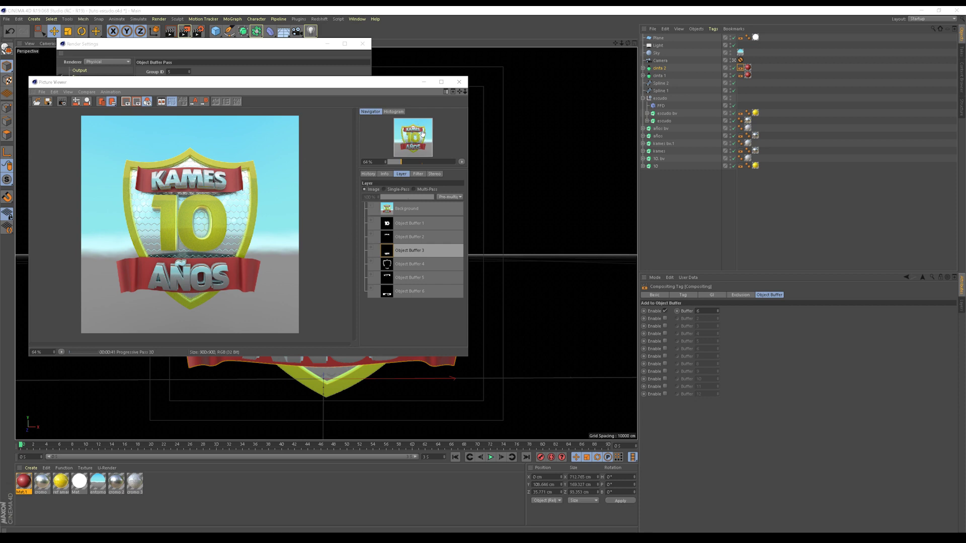
click(459, 81)
click(500, 303)
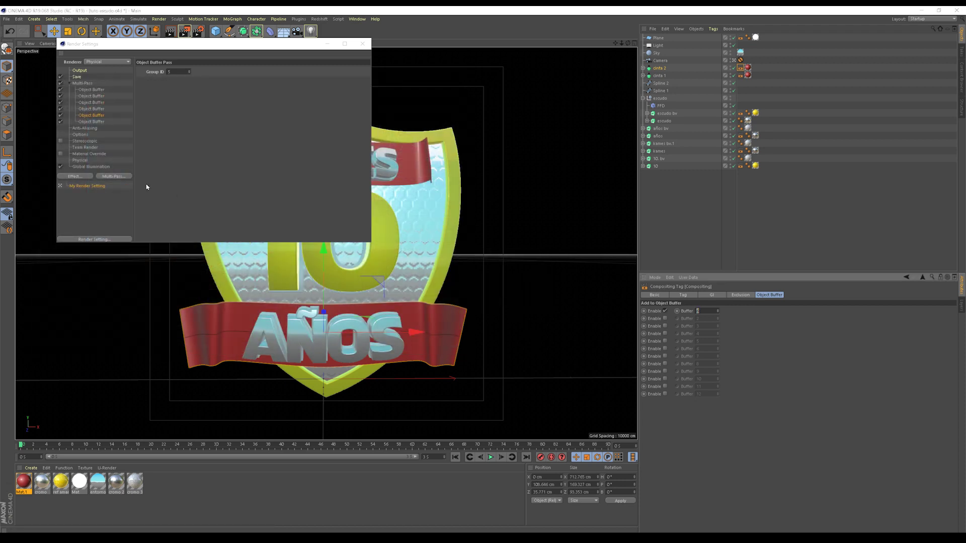
Add the Ambient Occlusion effect and re-render the shield logo to the Picture Viewer.
click(114, 177)
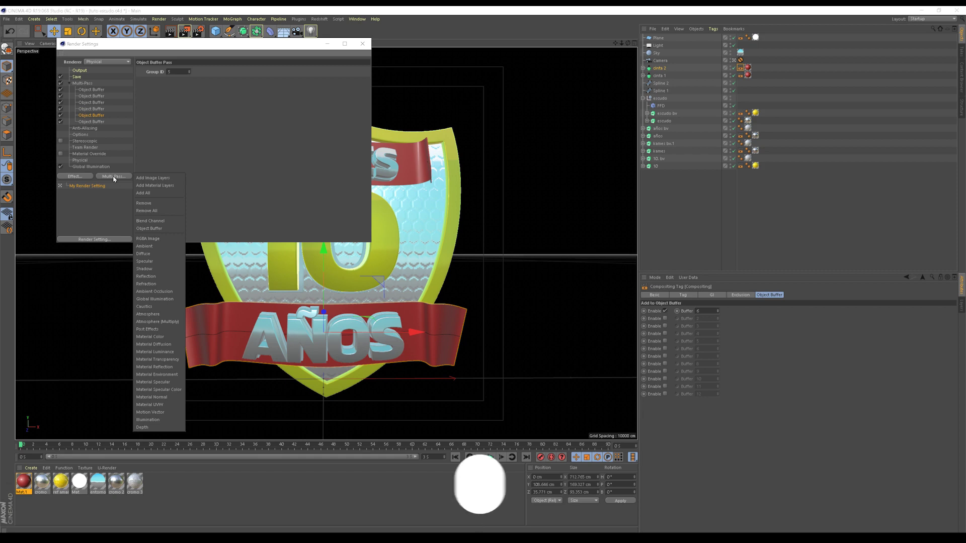
click(103, 211)
click(75, 177)
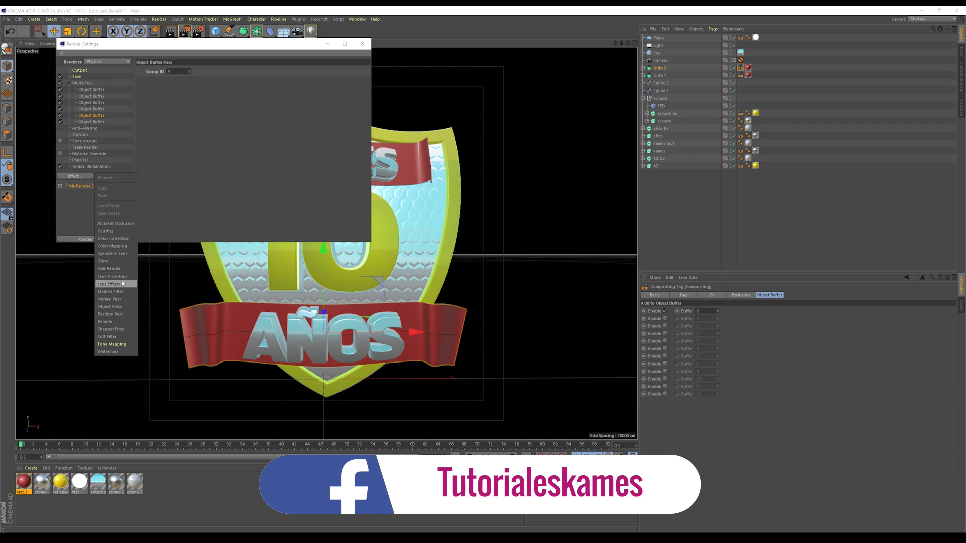
click(116, 226)
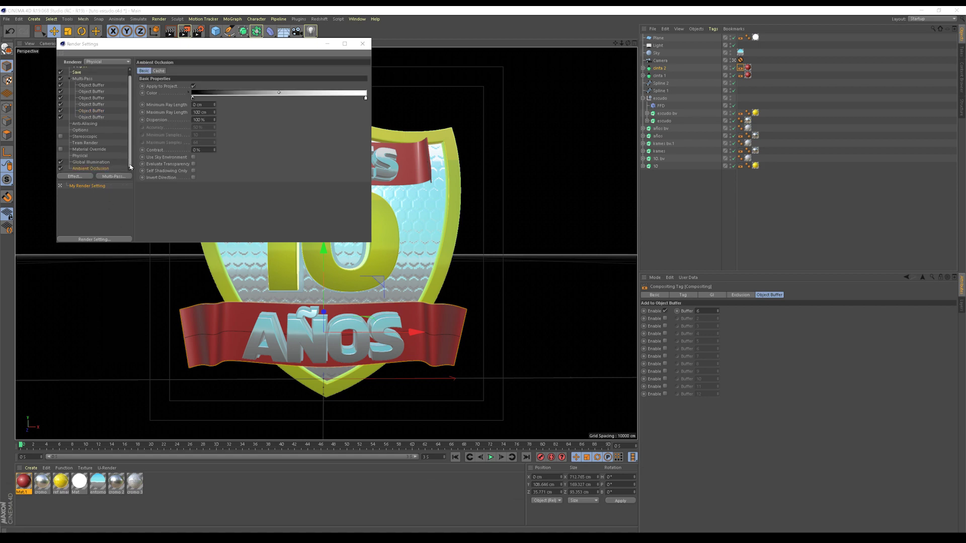
click(184, 30)
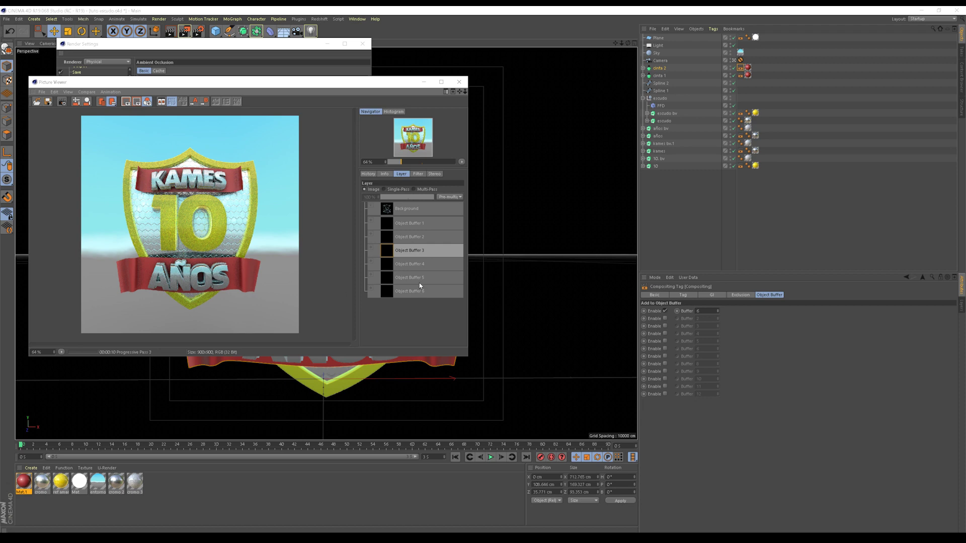
Compare the earlier 00:00:45 render with the current one in the History list.
click(369, 174)
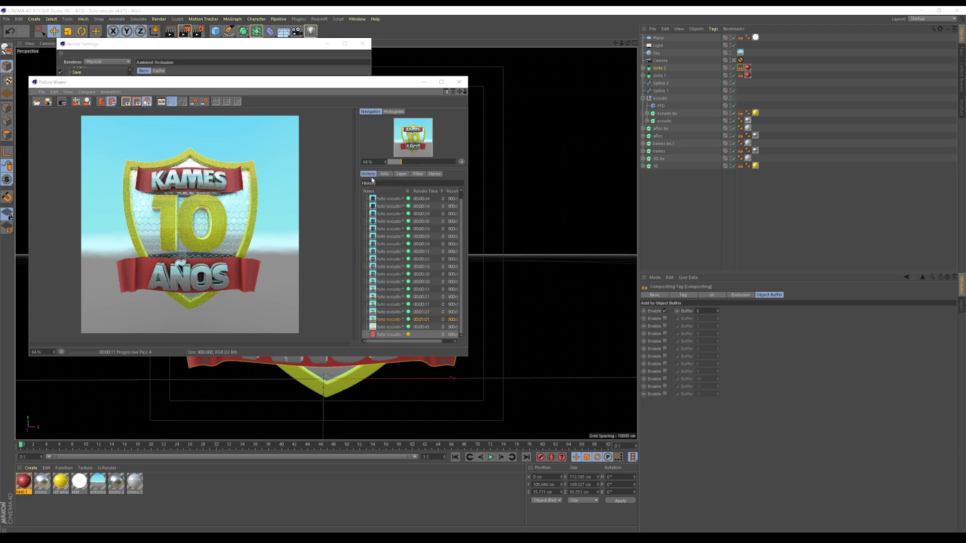
click(390, 327)
click(389, 327)
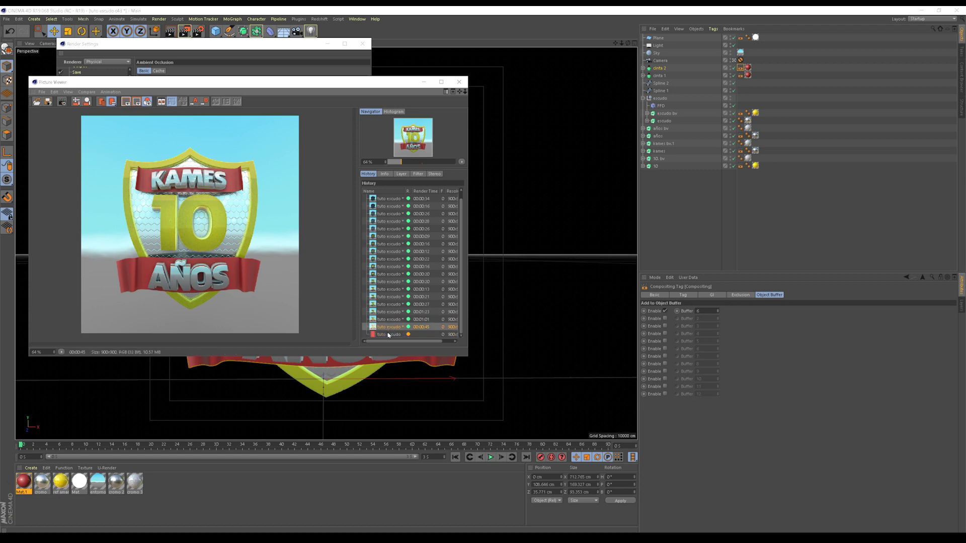
click(388, 336)
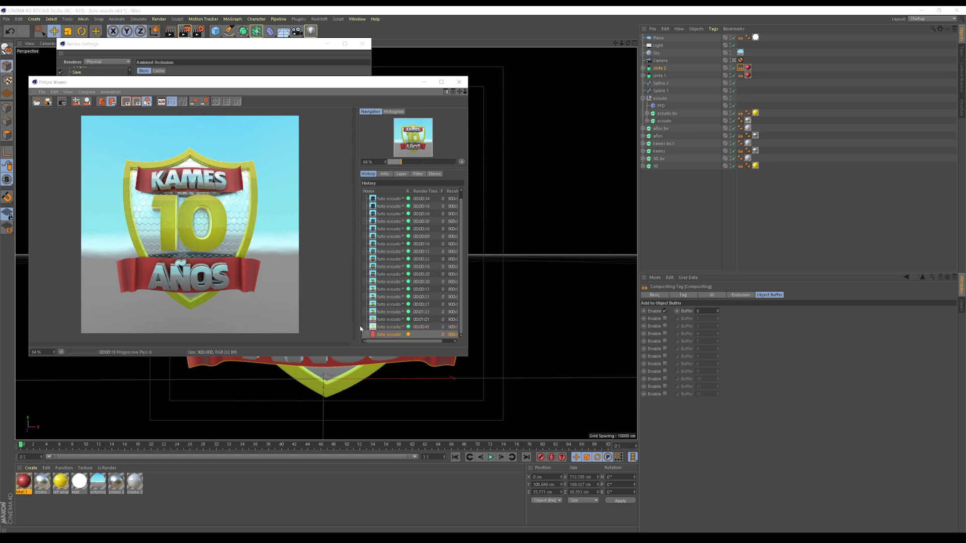
click(395, 327)
Add Ambient Occlusion and Material Reflection multi-passes, then close Render Settings.
click(174, 72)
click(119, 178)
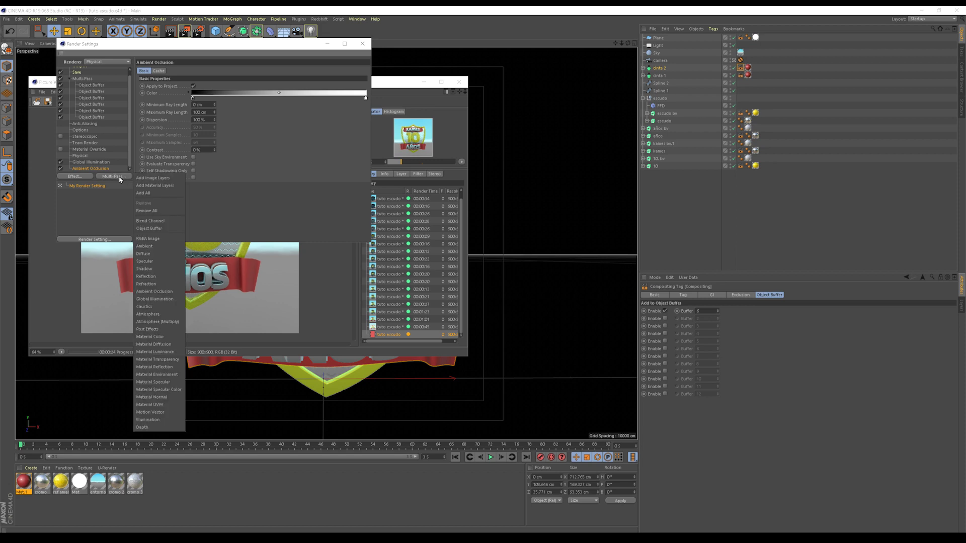
click(157, 292)
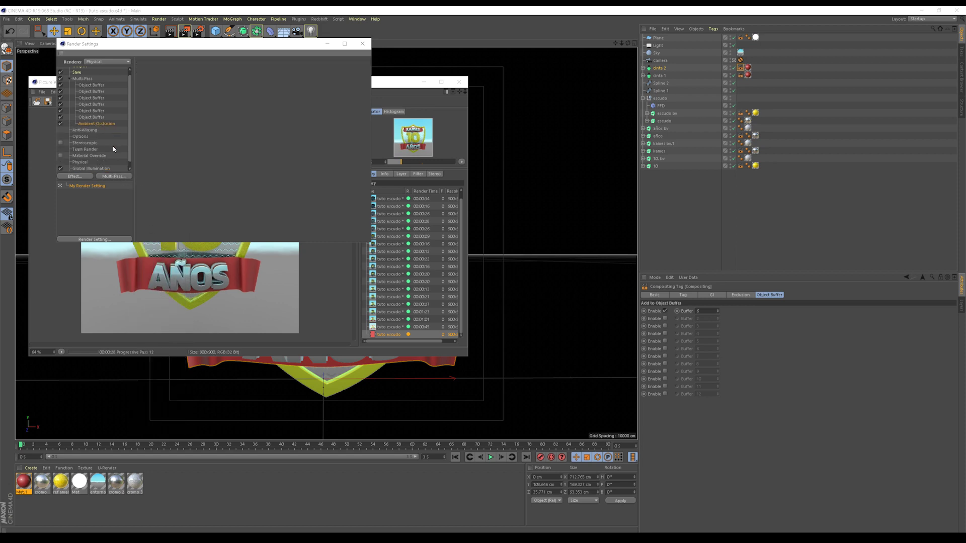
click(119, 176)
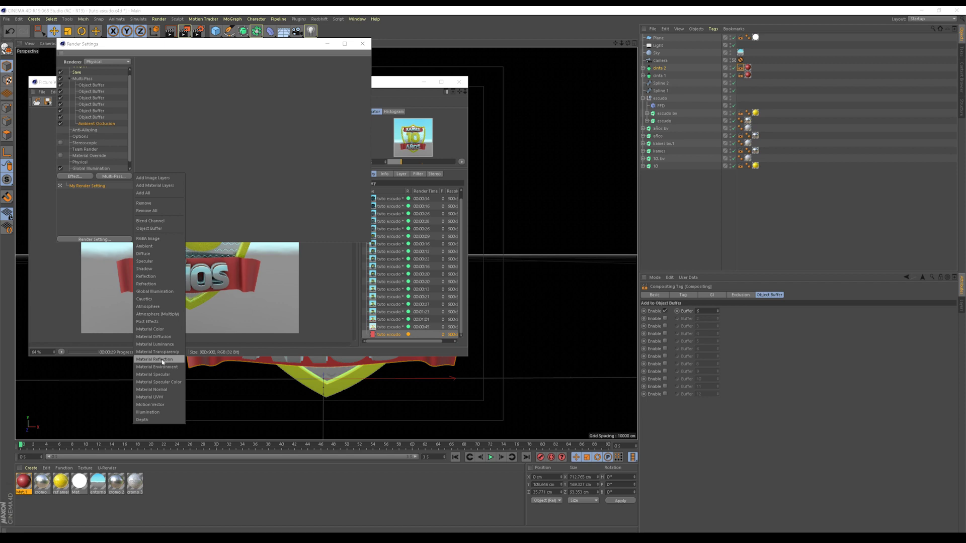
click(162, 361)
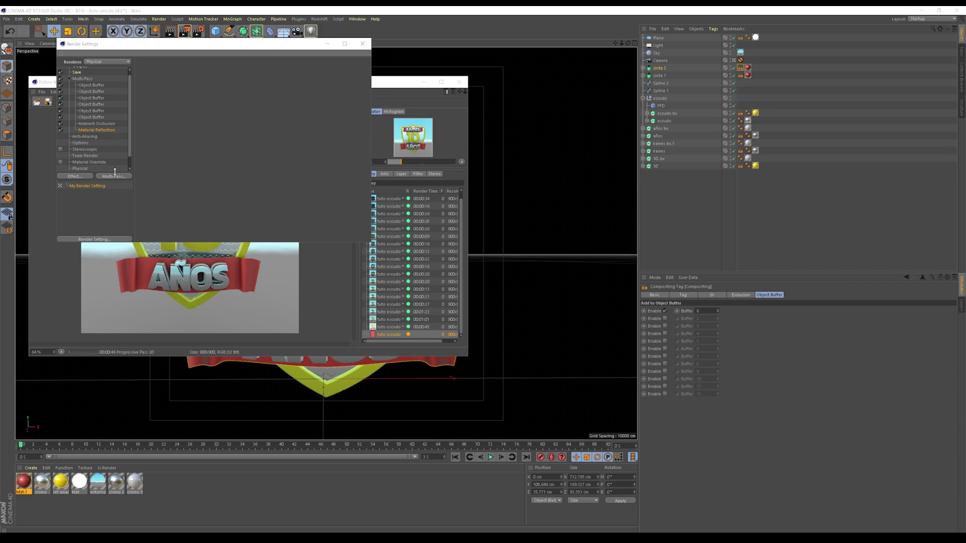
click(363, 44)
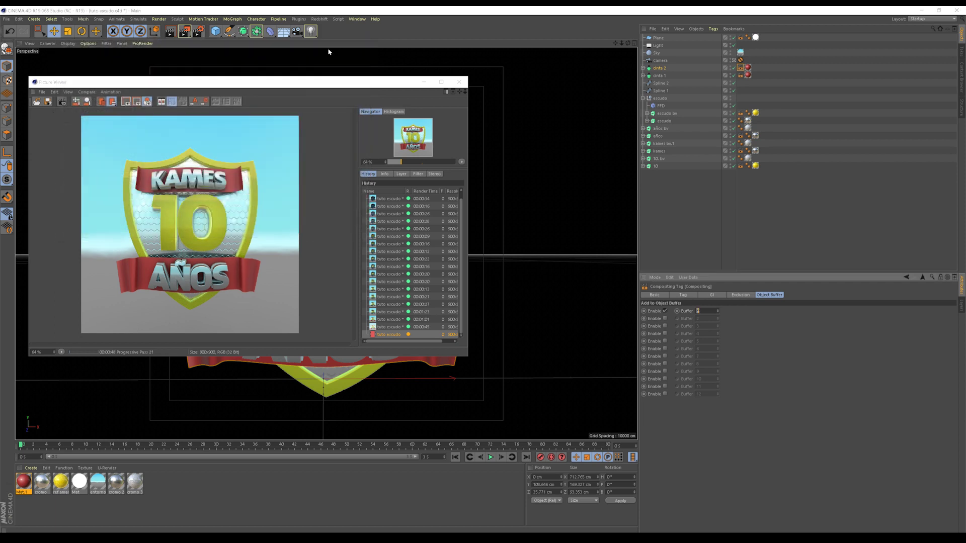
Restart the render, stopping the old one, and show its layers one pass at a time.
click(184, 30)
click(508, 304)
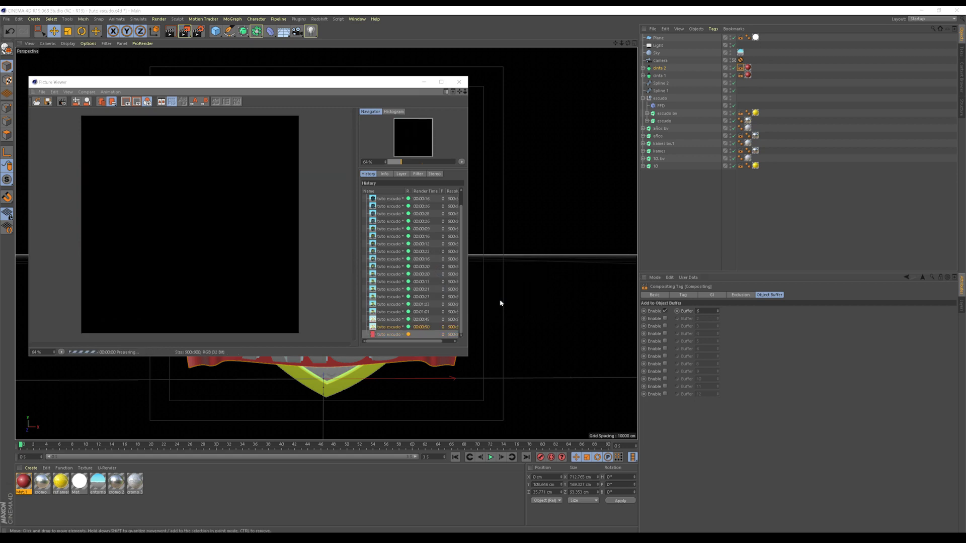
click(402, 174)
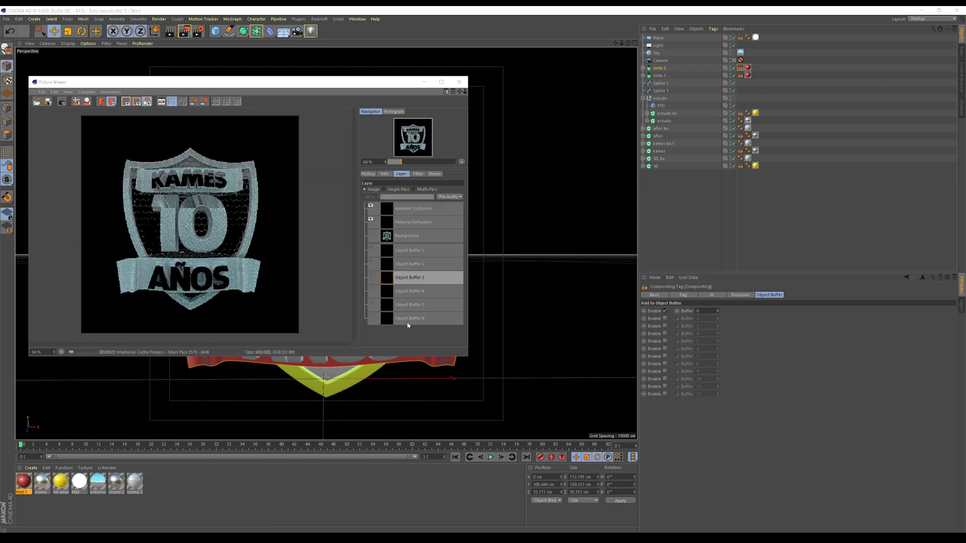
click(397, 190)
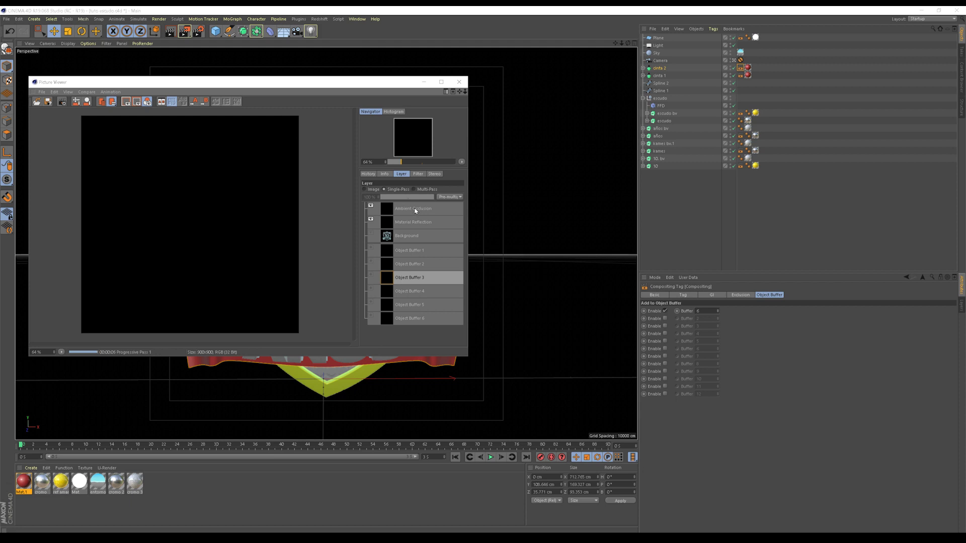
View the Ambient Occlusion and Material Reflection layers, then reopen Render Settings.
click(415, 208)
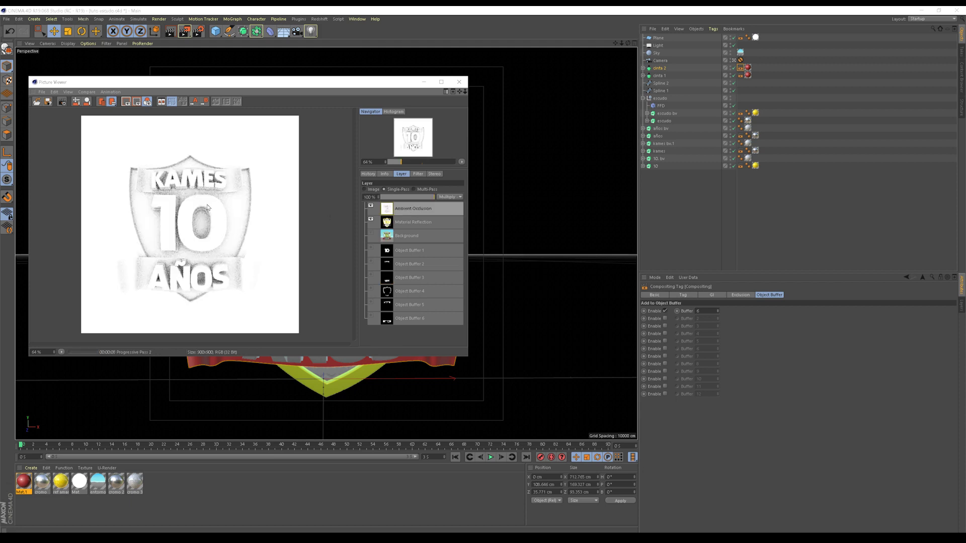
click(411, 223)
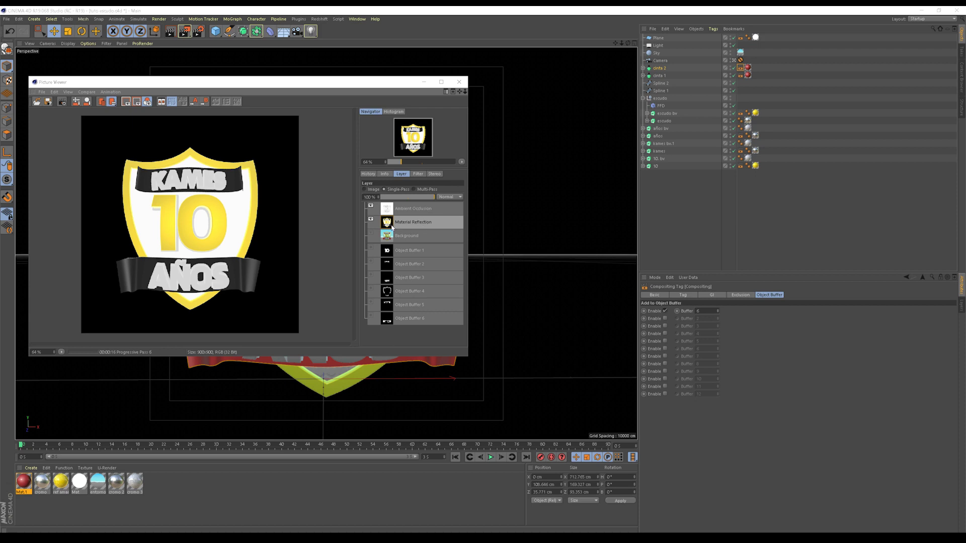
click(199, 34)
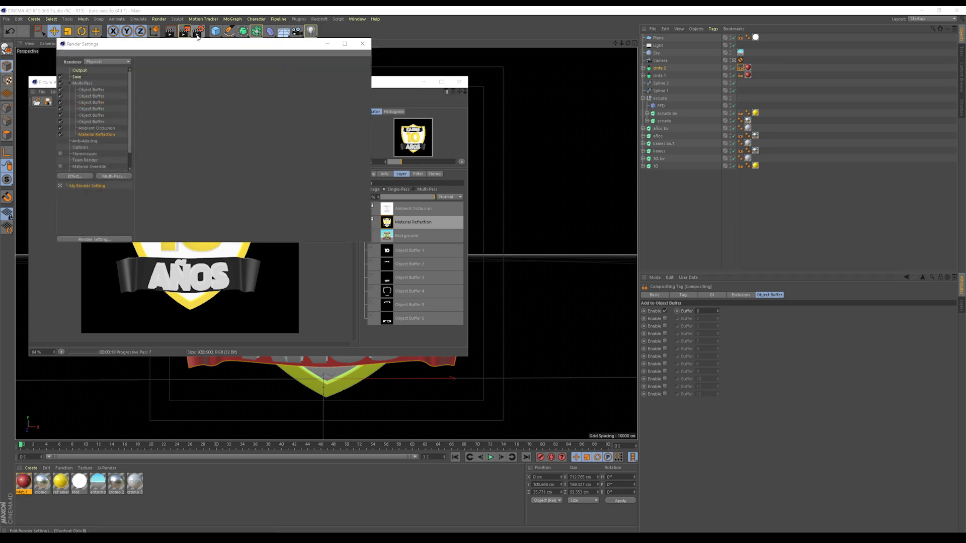
Add a Reflection pass and close the Picture Viewer, stopping the running render.
click(111, 177)
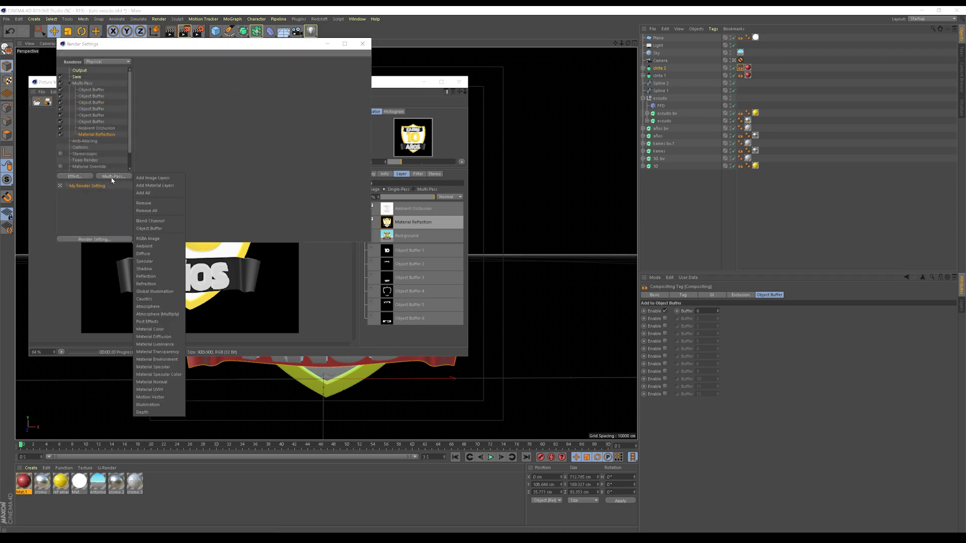
click(151, 277)
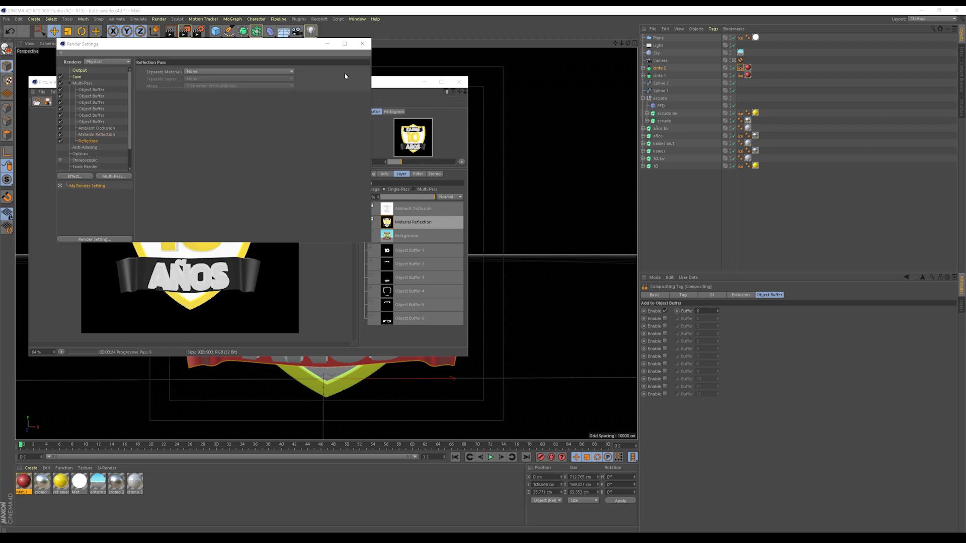
click(363, 44)
click(459, 82)
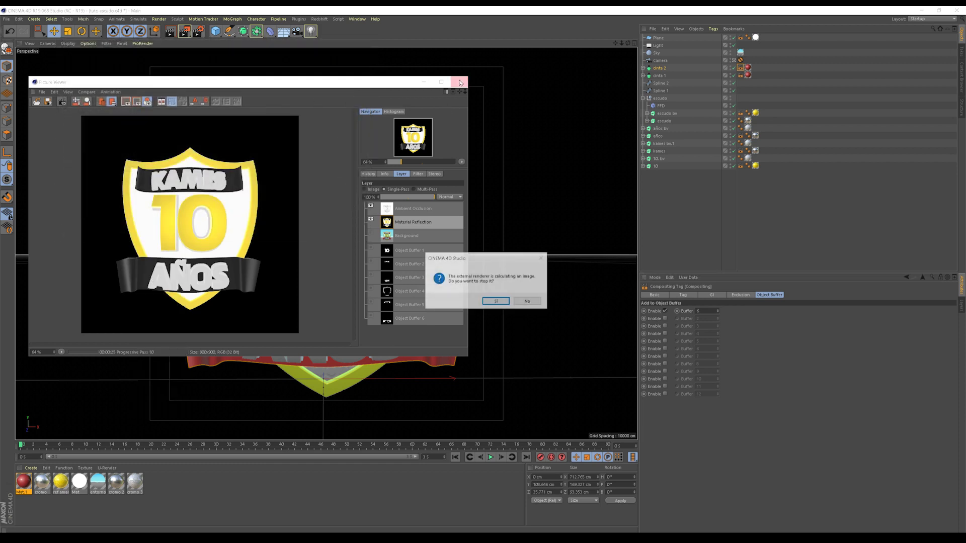
click(492, 301)
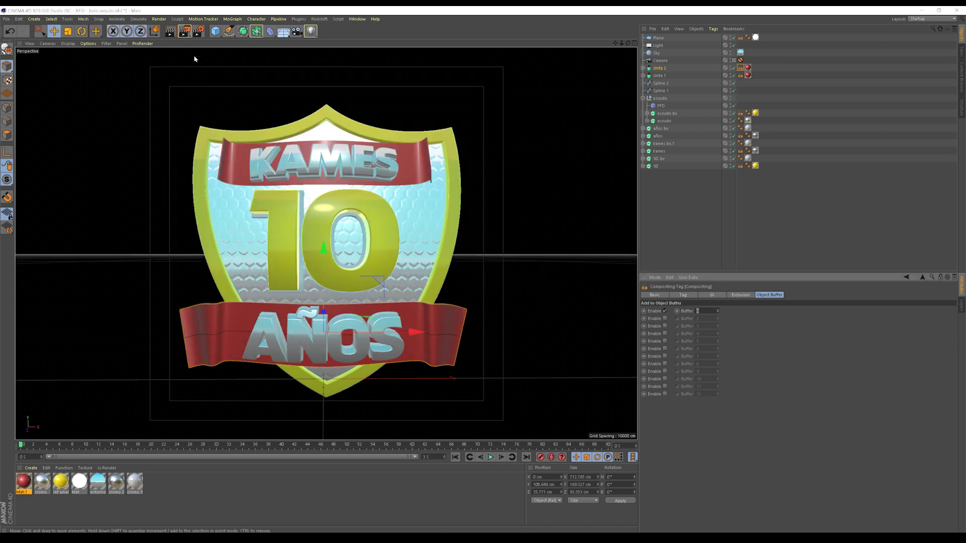
Delete the Material Reflection pass, then run and stop a test render.
click(198, 34)
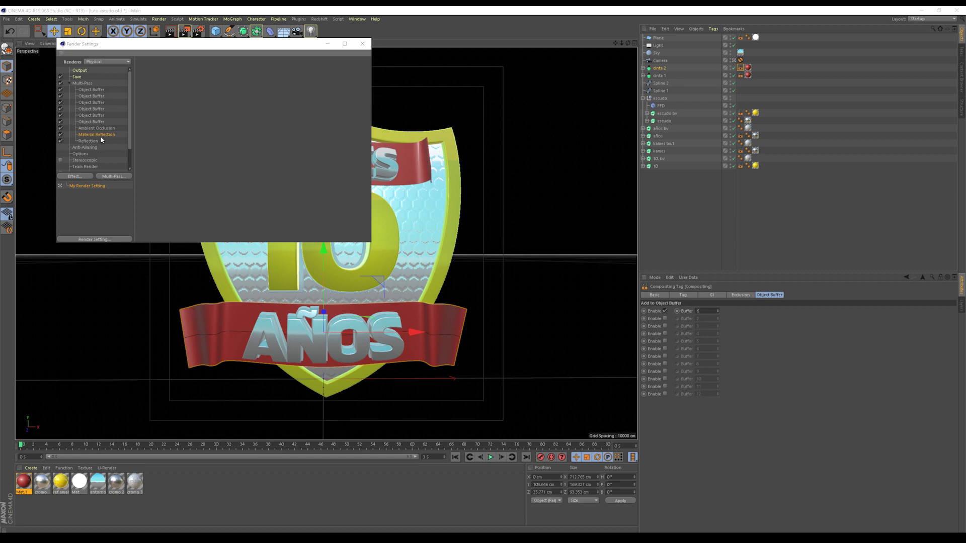
key(Delete)
click(188, 34)
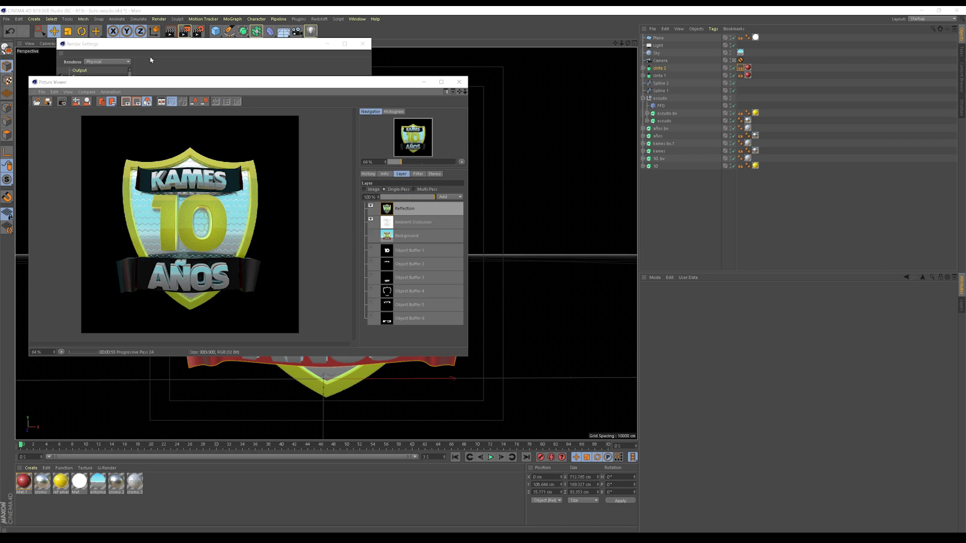
click(458, 82)
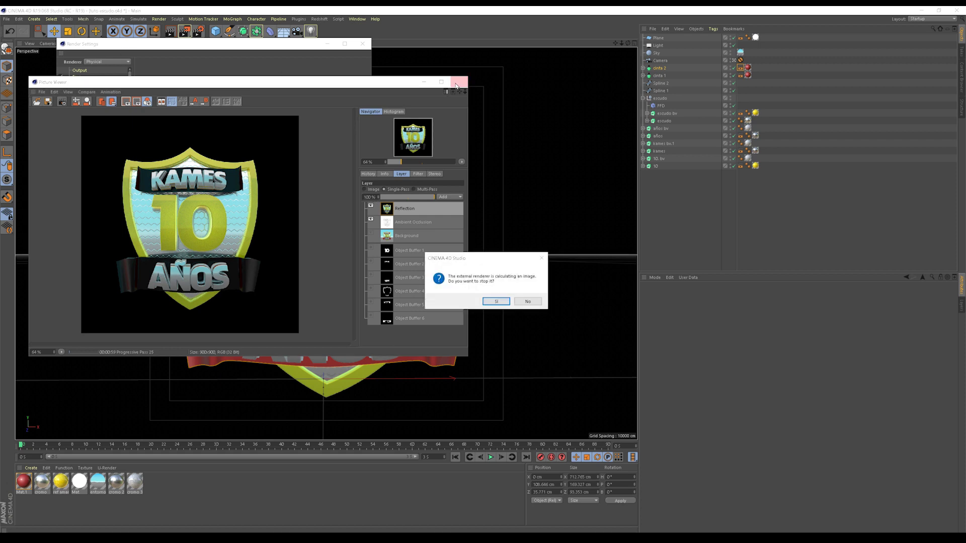
click(493, 302)
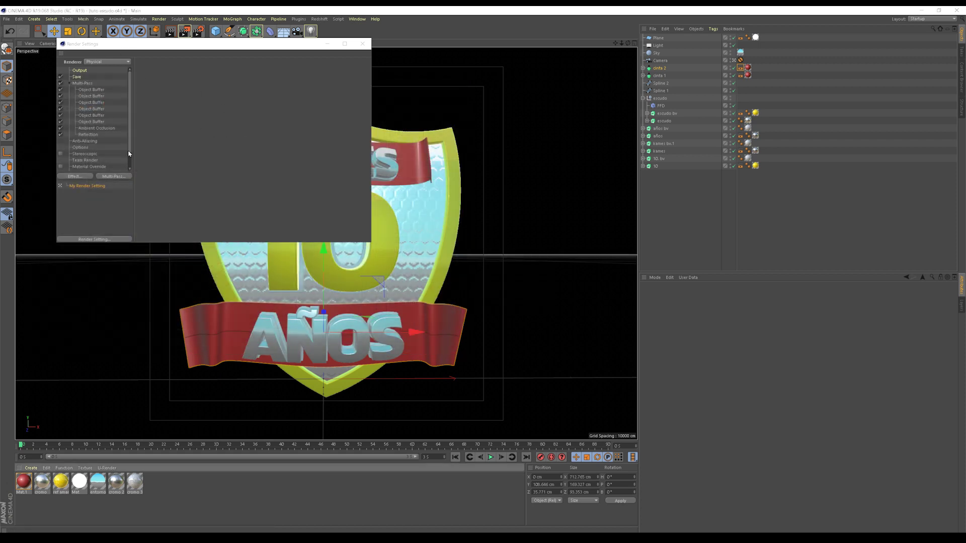
Browse the multi-pass type list and close it without adding a pass.
drag(130, 155, 129, 171)
click(121, 176)
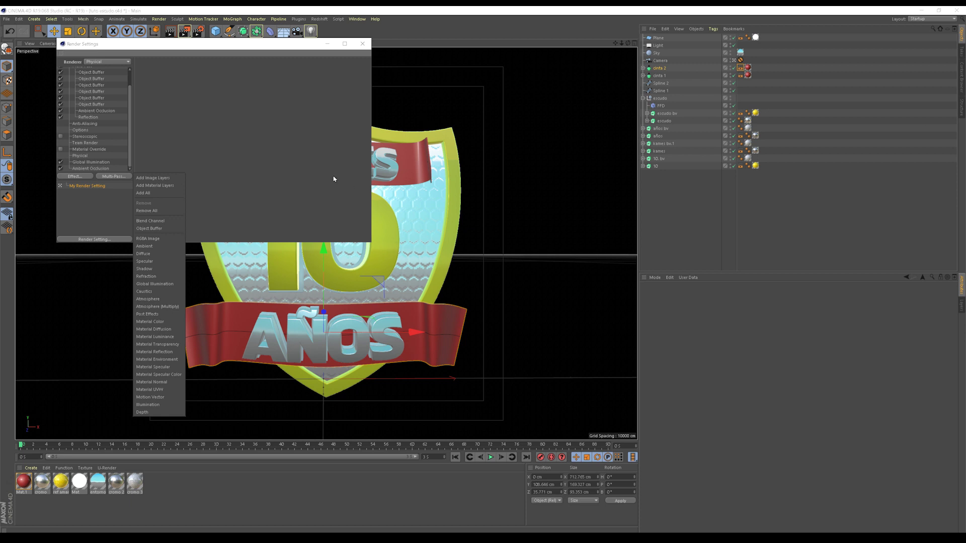
click(130, 130)
scroll(111, 120, up, 1)
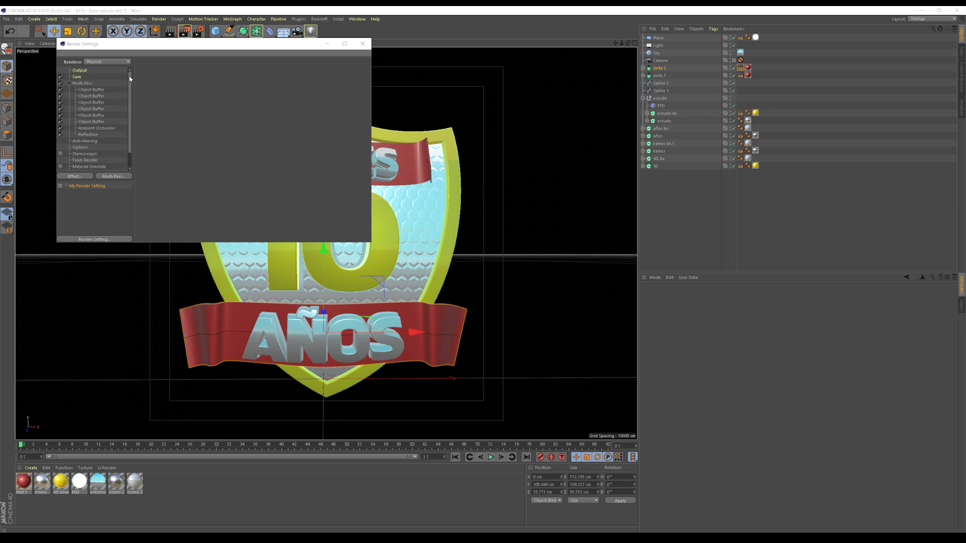
Set the output Width and Height to 1900 pixels for a square frame.
click(90, 71)
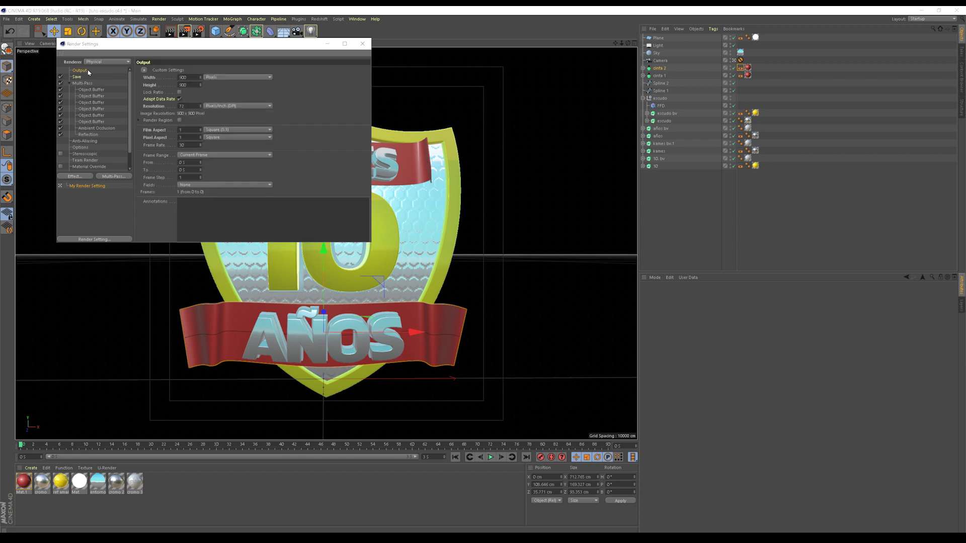
key(shift+Tab)
click(179, 78)
text(1)
key(Tab)
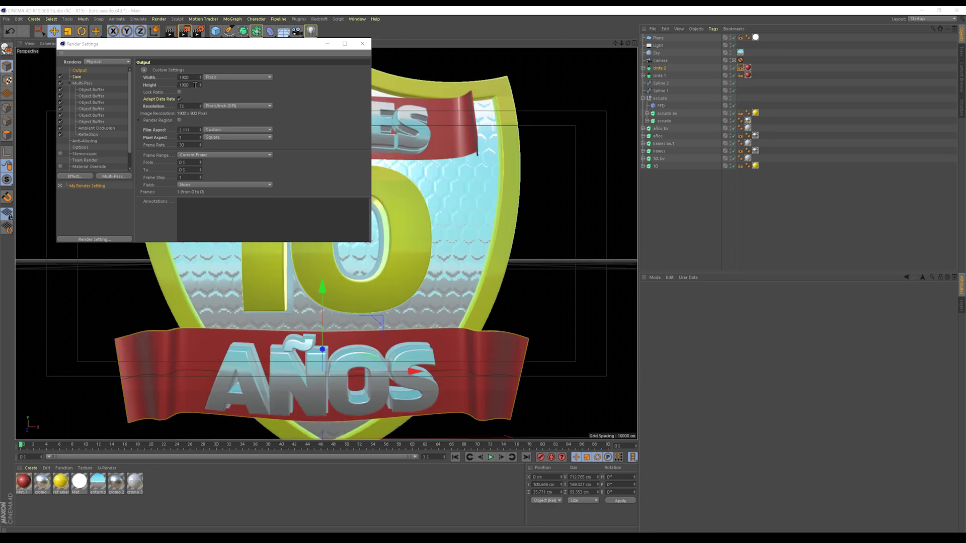
key(Tab)
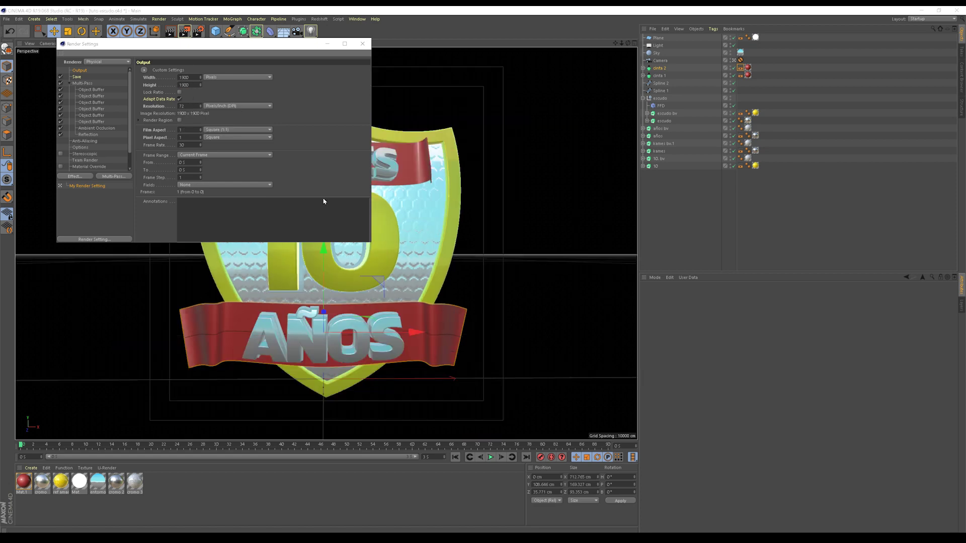
Set Anti-Aliasing to Best.
click(86, 142)
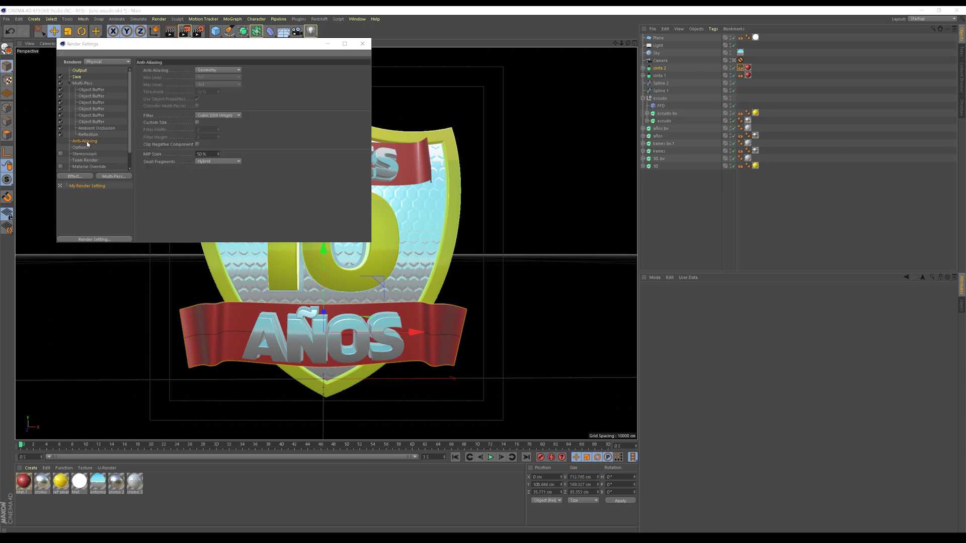
click(216, 70)
click(205, 84)
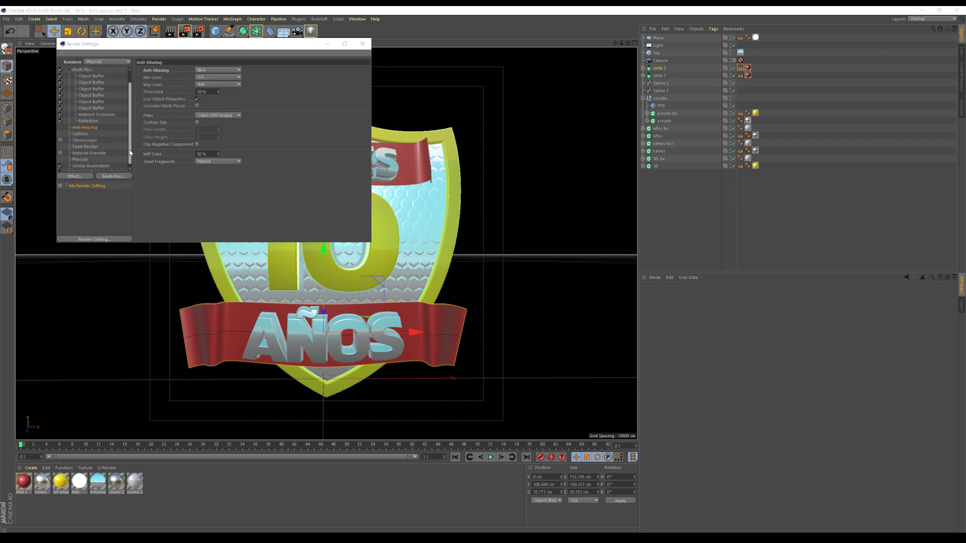
scroll(131, 138, down, 2)
Set the Physical renderer's Sampler to Adaptive and Sampling Quality to High.
click(81, 156)
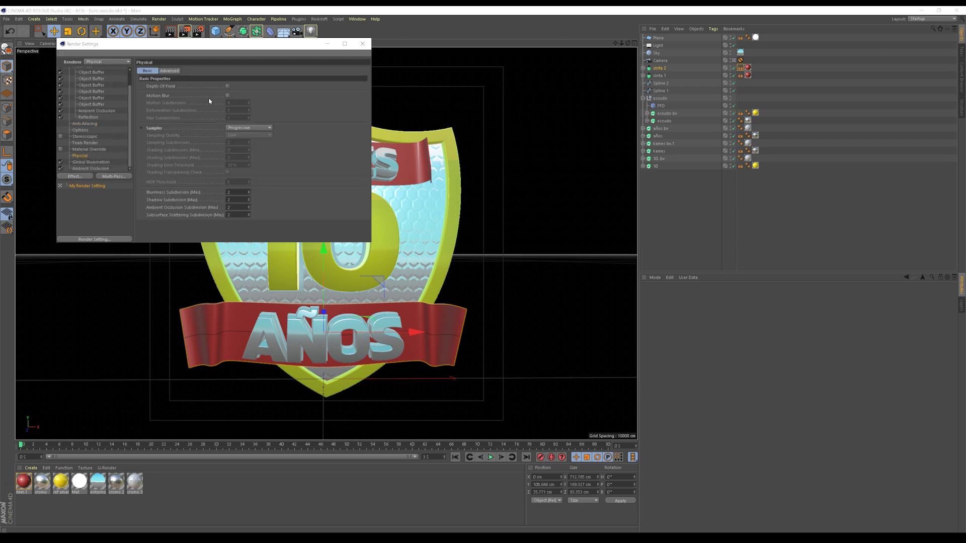
click(234, 130)
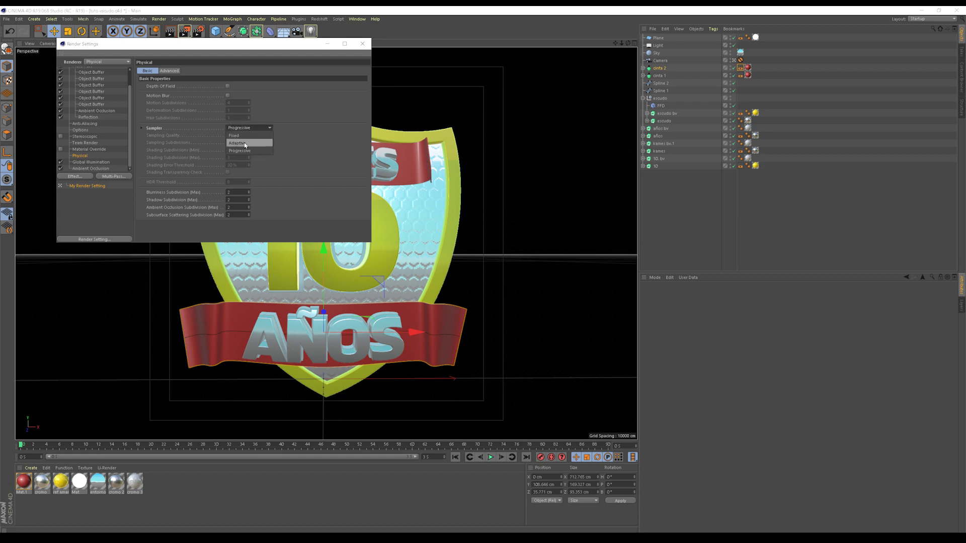
click(245, 144)
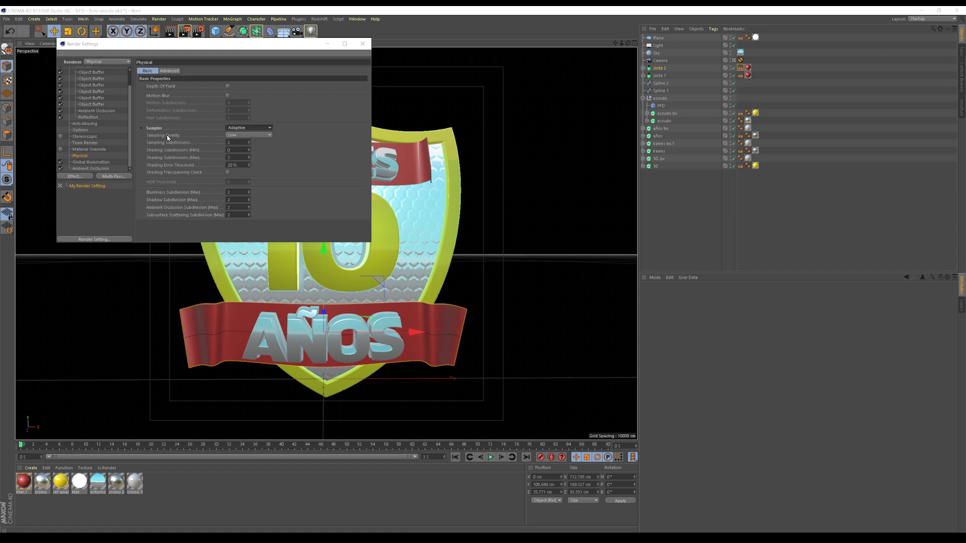
click(244, 137)
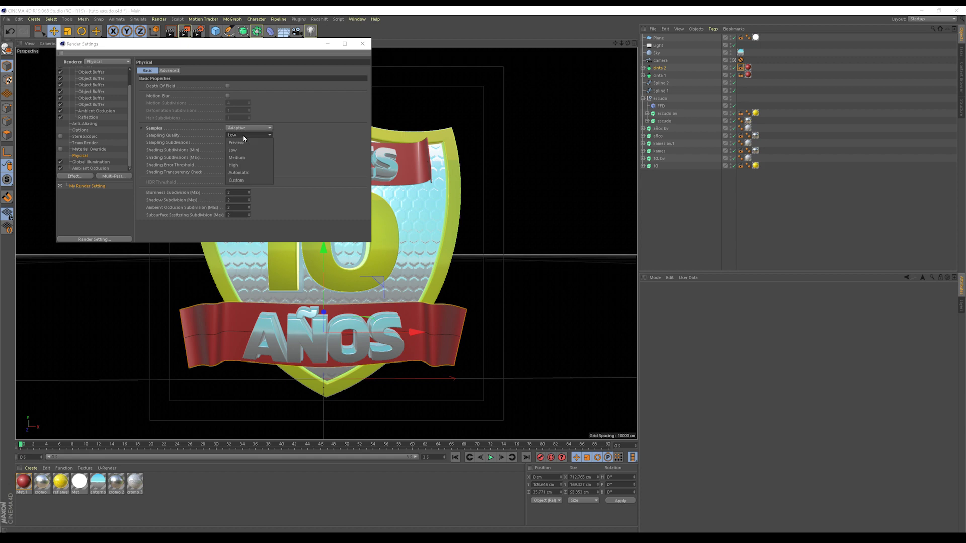
click(242, 166)
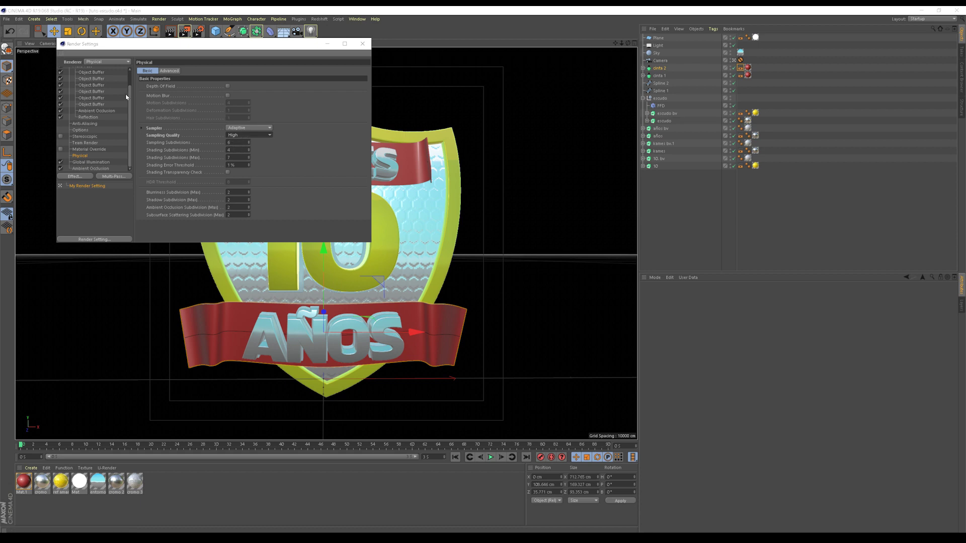
scroll(96, 95, up, 2)
scroll(96, 73, up, 1)
click(86, 72)
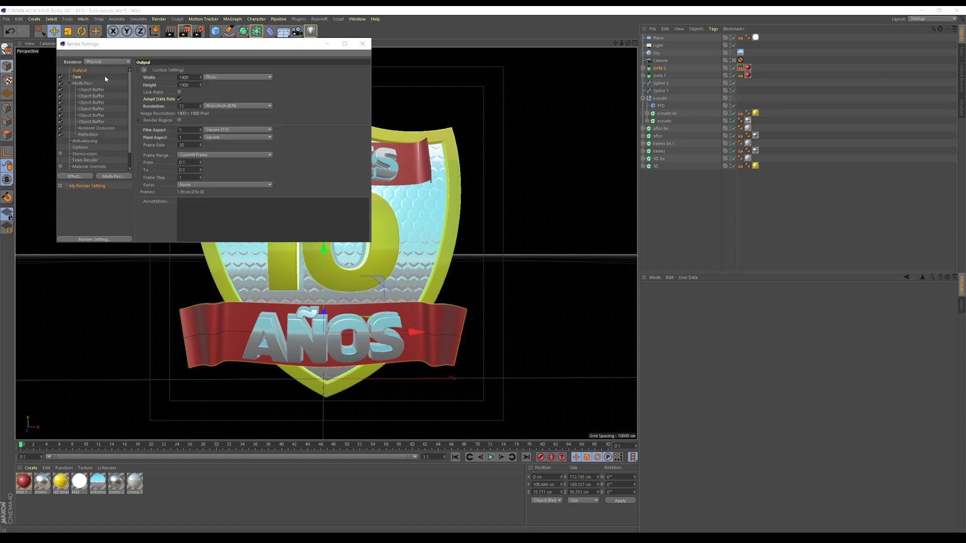
Create a 'render' folder for the saved image and open it.
click(79, 79)
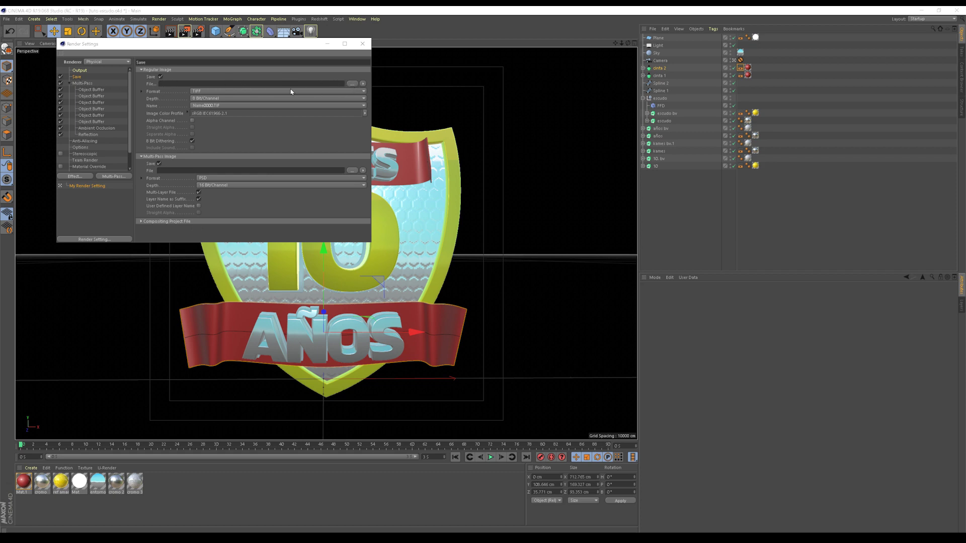
click(353, 85)
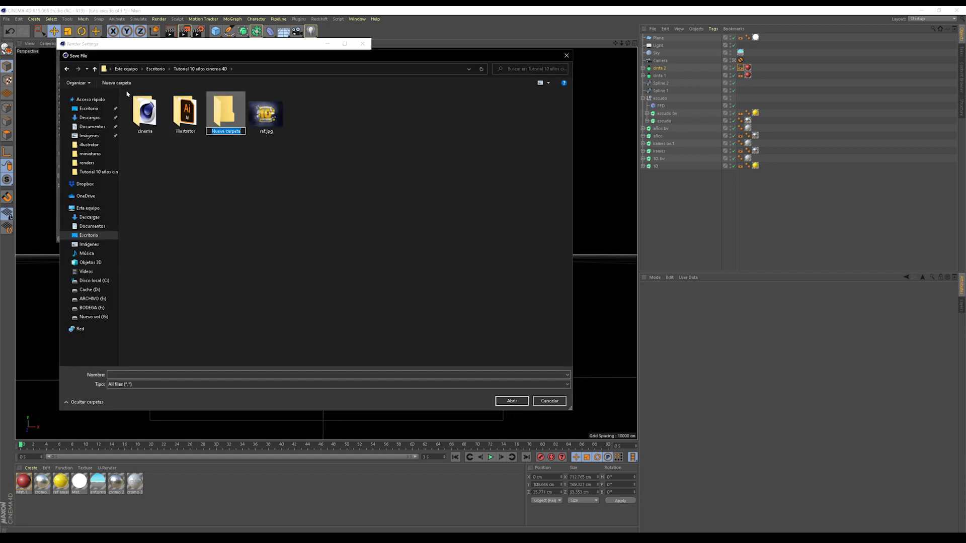
text(r)
text(ender)
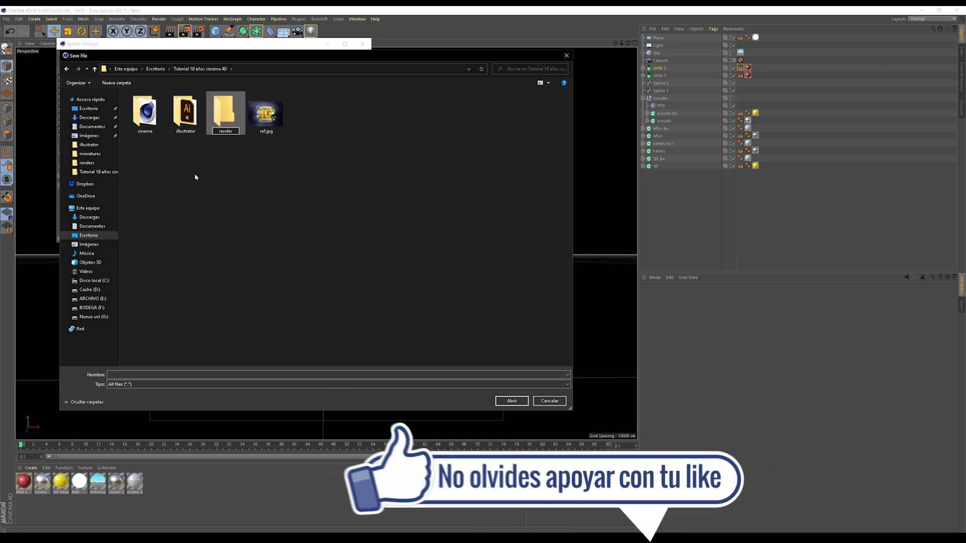
key(Return)
double_click(226, 115)
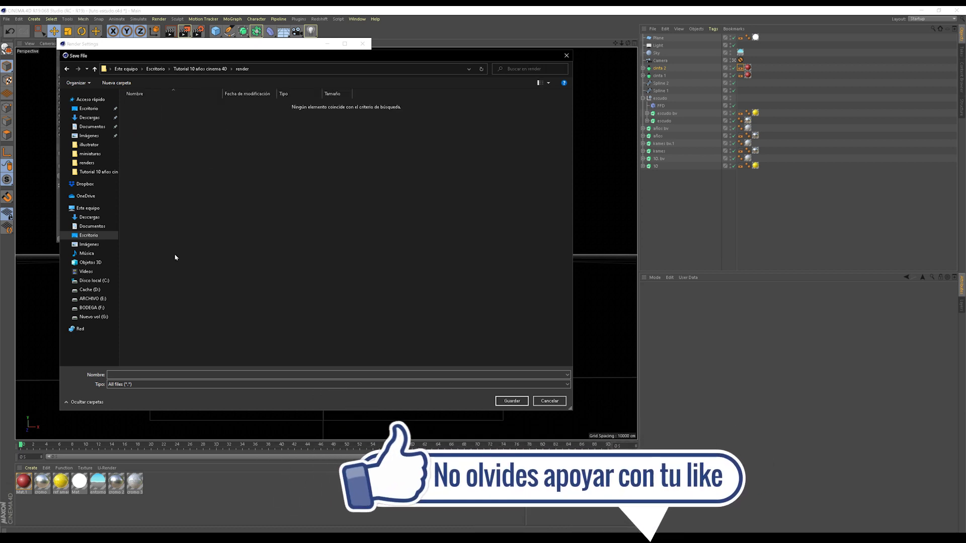
Create 'rgb' and 'pass' folders inside render.
click(125, 375)
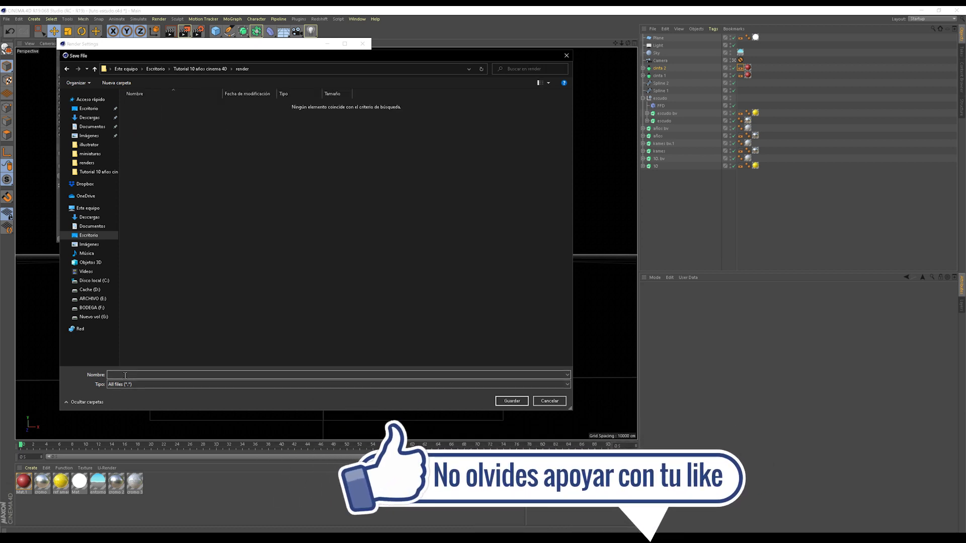
click(121, 87)
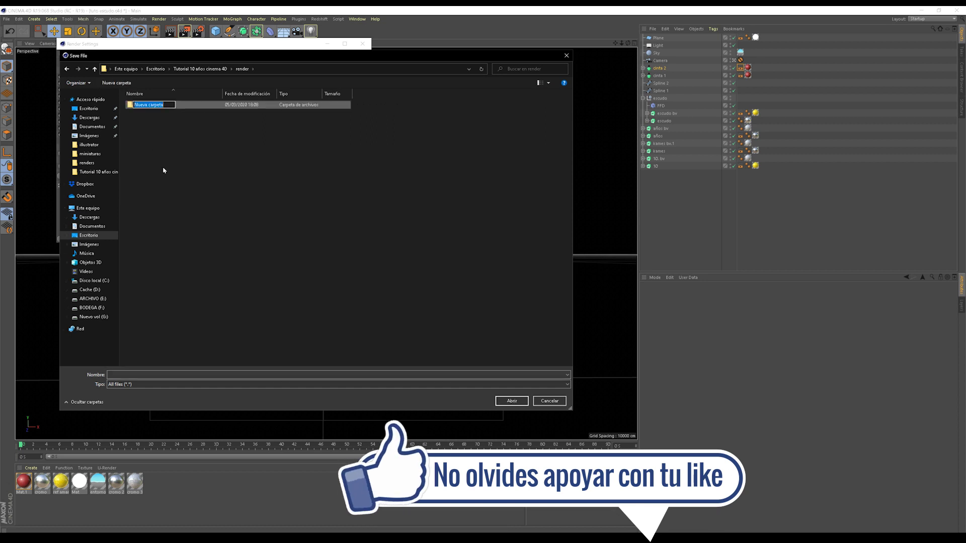
text(rgb)
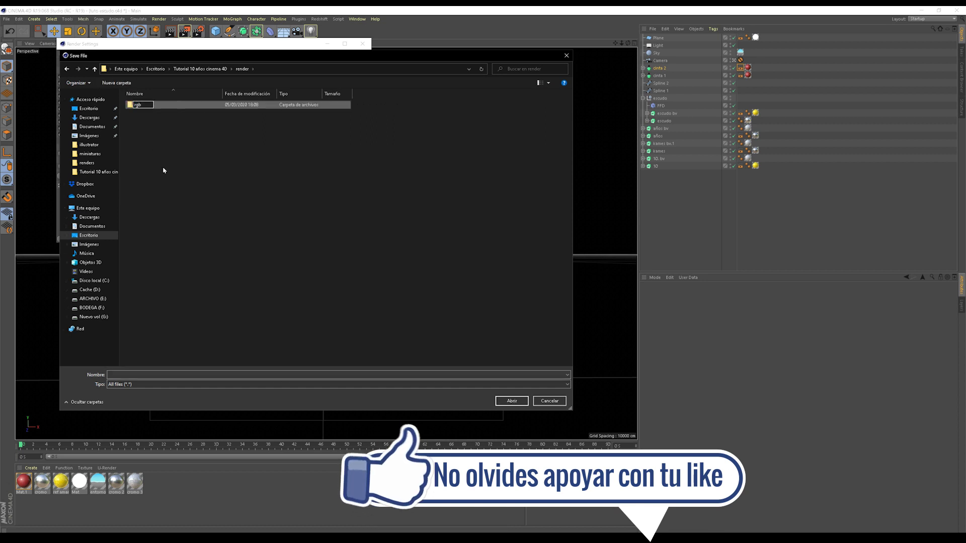
click(116, 82)
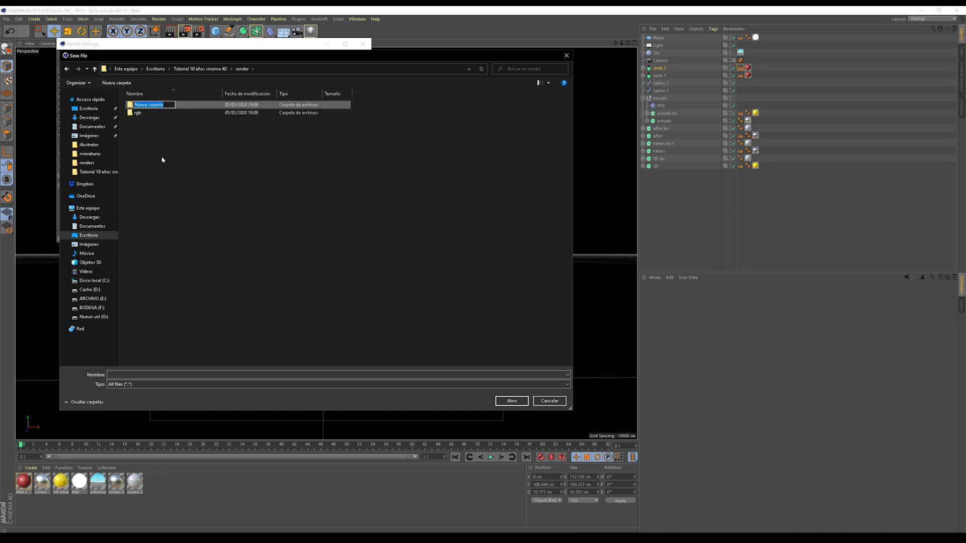
text(pass)
key(Return)
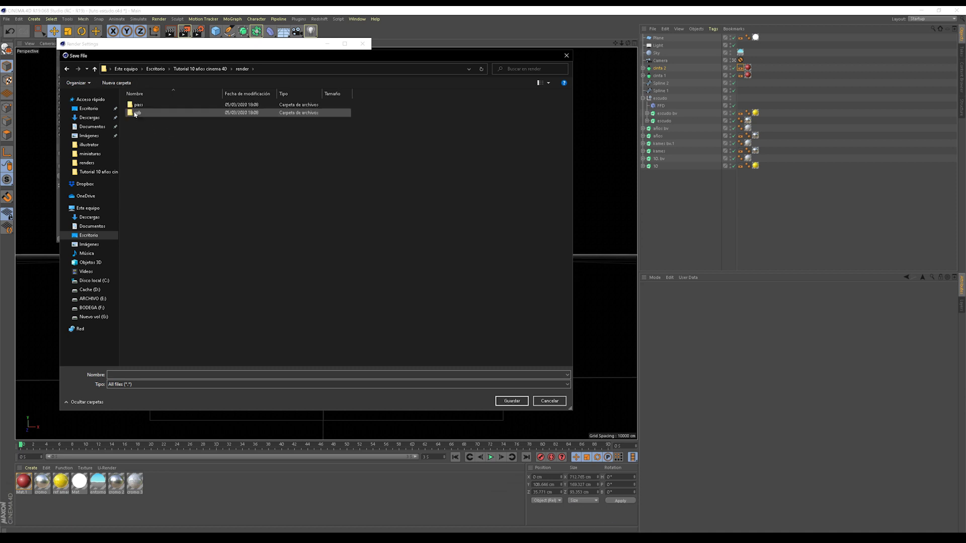
Save the regular image path as 'logo render' in the rgb folder.
click(142, 116)
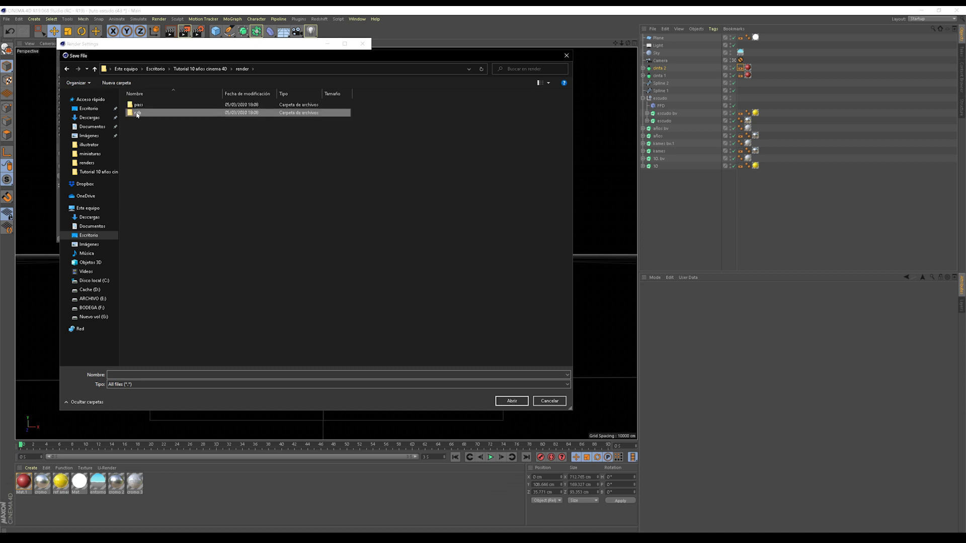
key(Return)
click(136, 374)
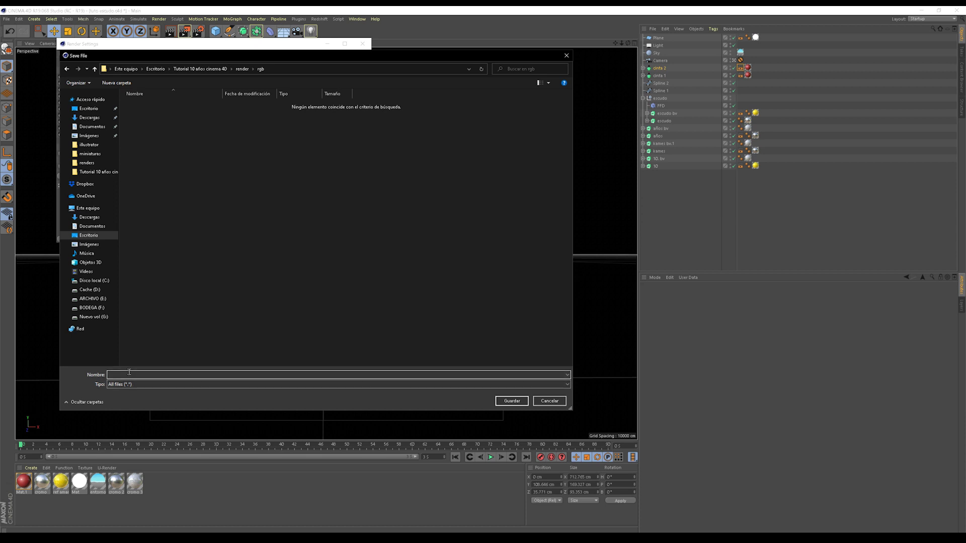
text(higo render 1)
click(512, 401)
click(205, 91)
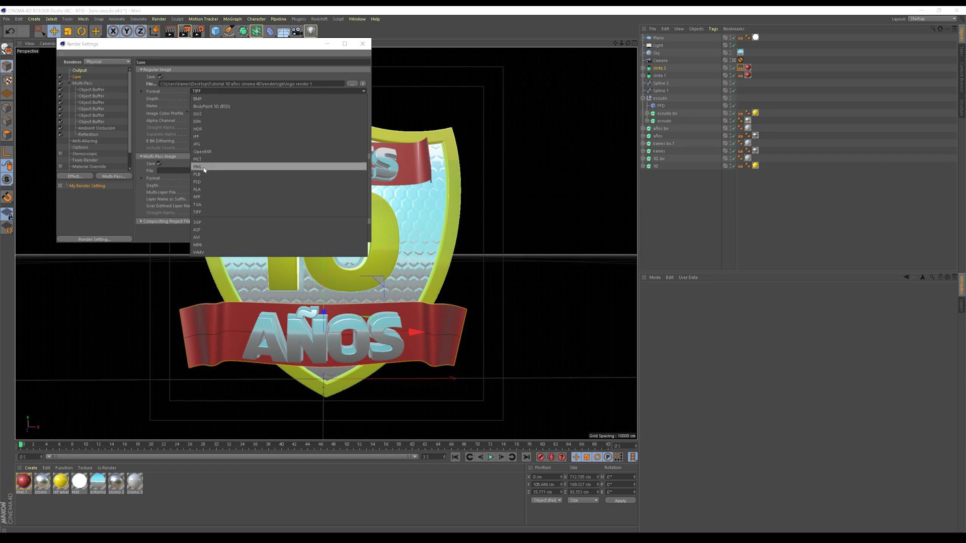
Set the image format to 16 Bit/Channel PNG with Alpha Channel.
click(205, 167)
click(211, 99)
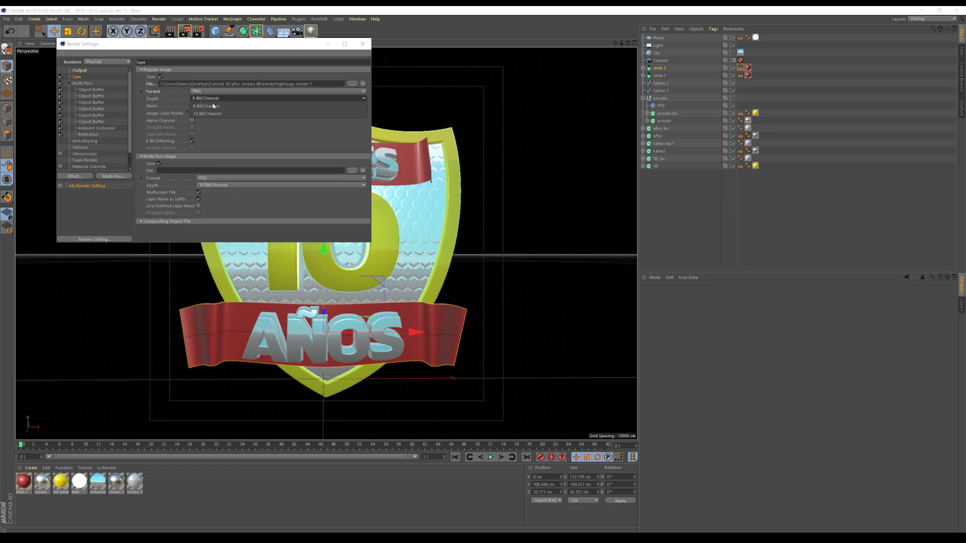
click(214, 114)
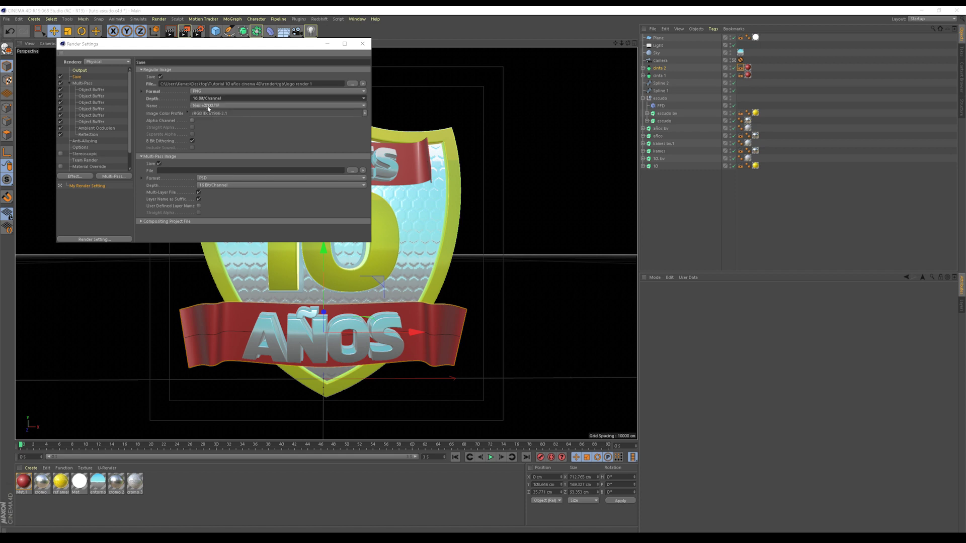
click(193, 122)
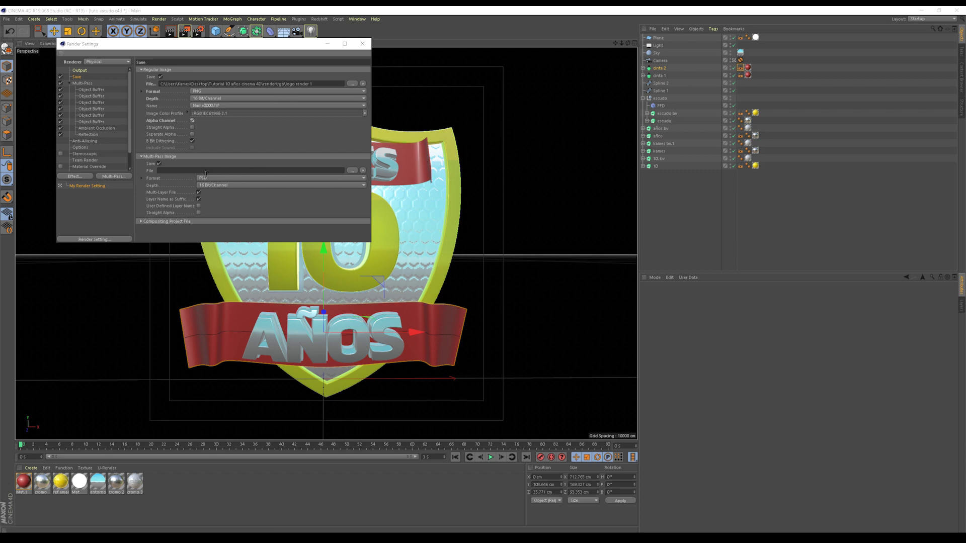
Save the multi-pass file as 'pass_' in the render\pass folder.
click(351, 171)
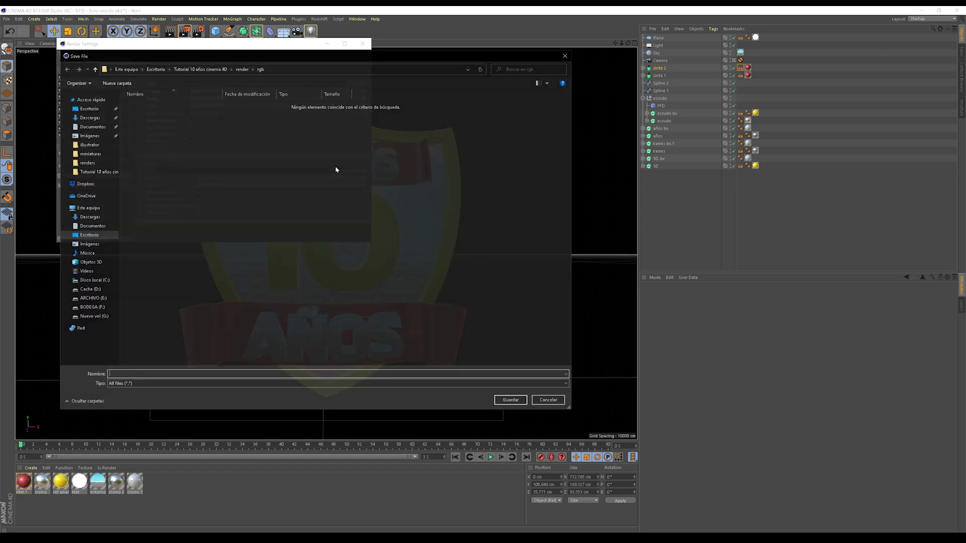
click(243, 71)
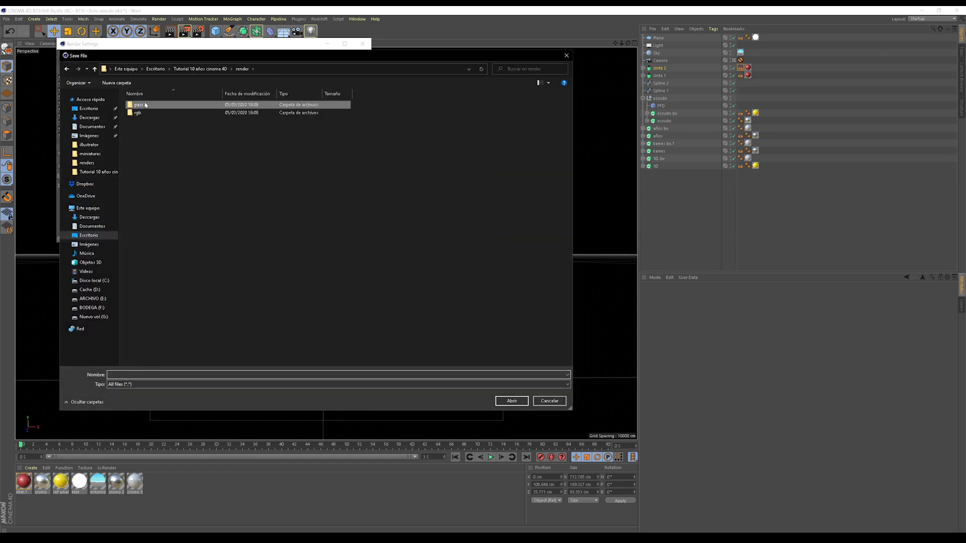
double_click(138, 104)
click(130, 375)
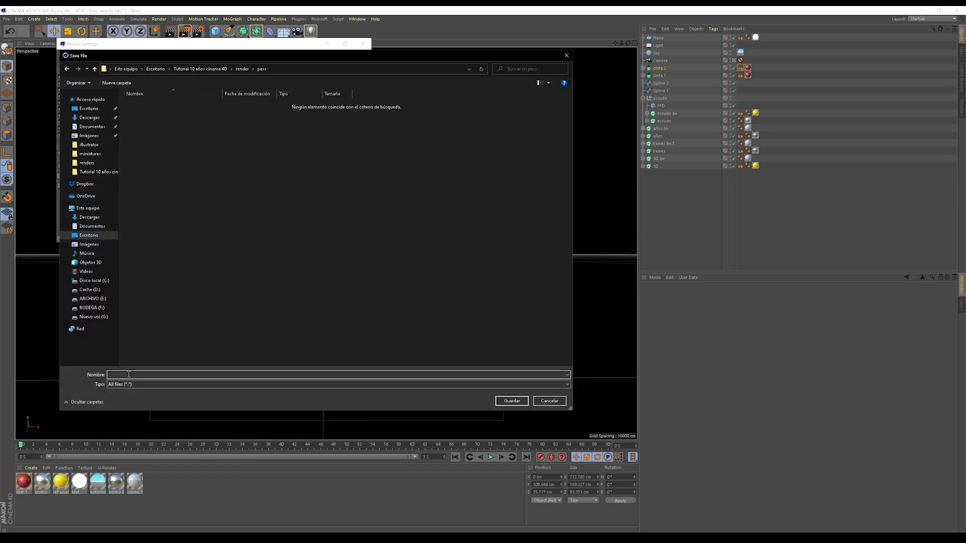
text(pass_)
click(513, 401)
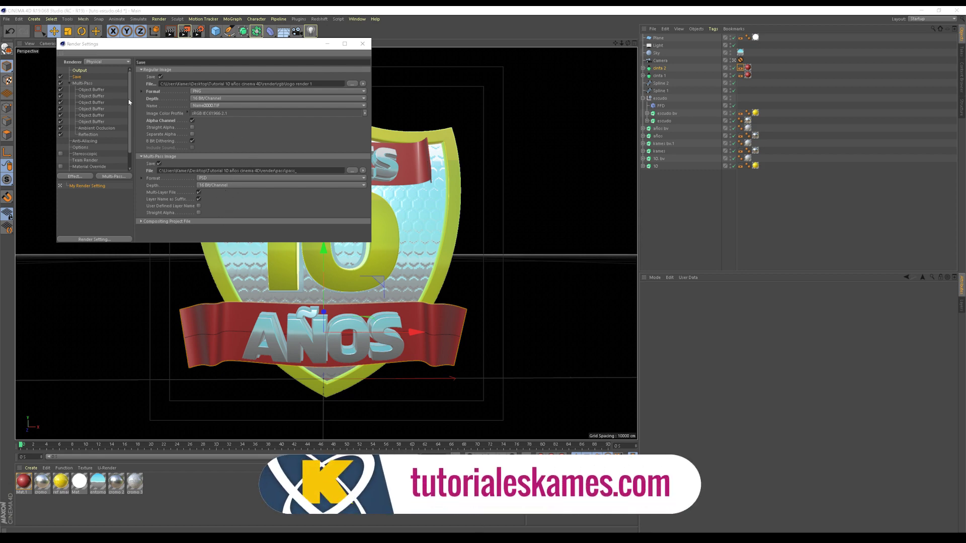
drag(129, 103, 130, 146)
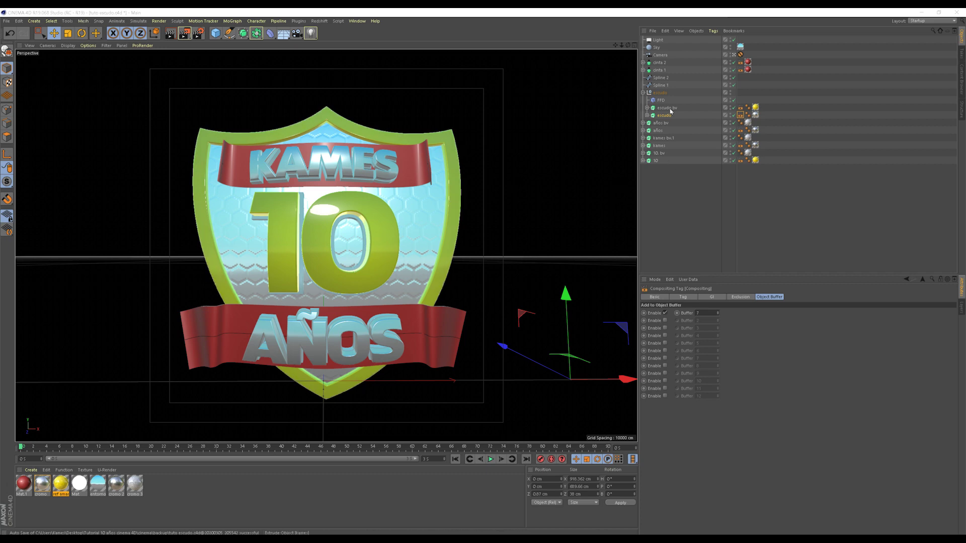
Add a Compositing tag to the Sky object and turn off Seen by Camera.
click(659, 47)
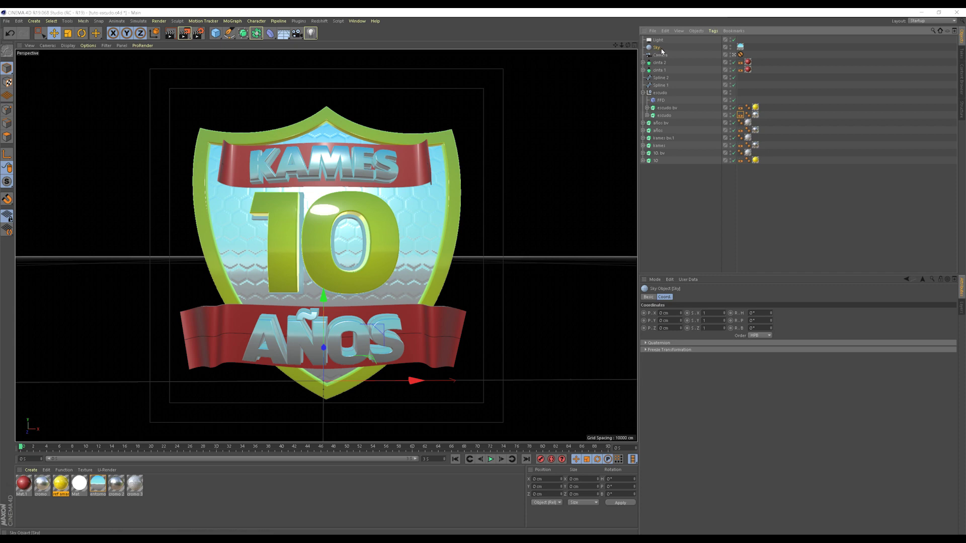
right_click(659, 49)
mouse_move(687, 52)
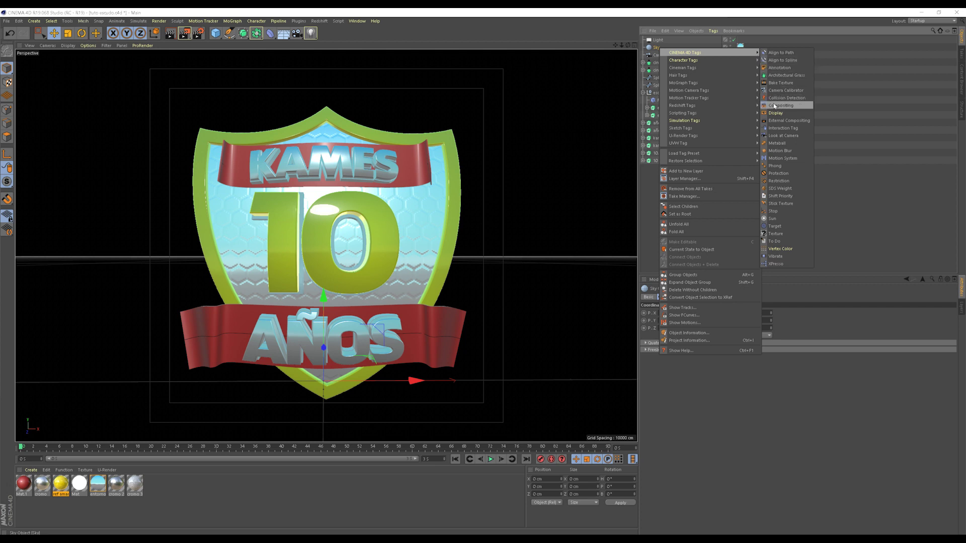
click(781, 106)
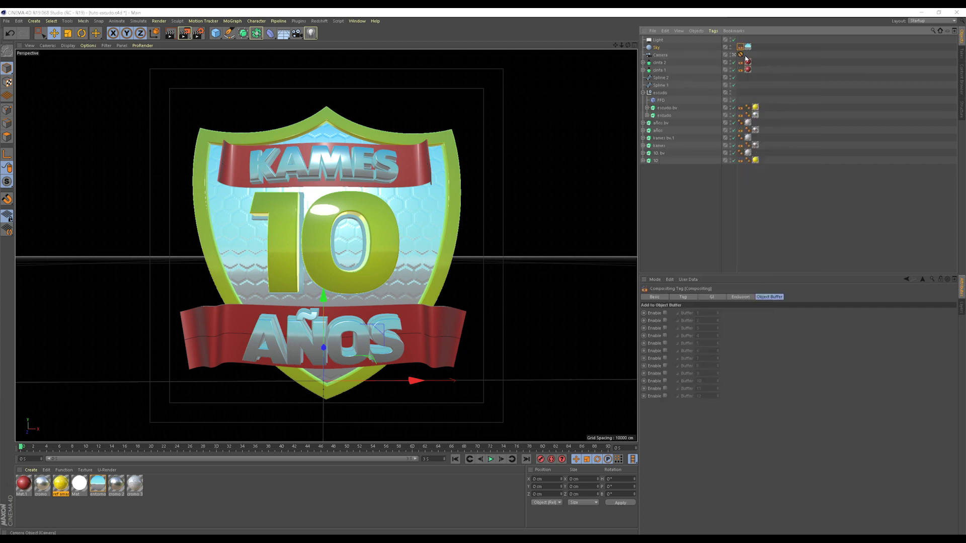
click(696, 300)
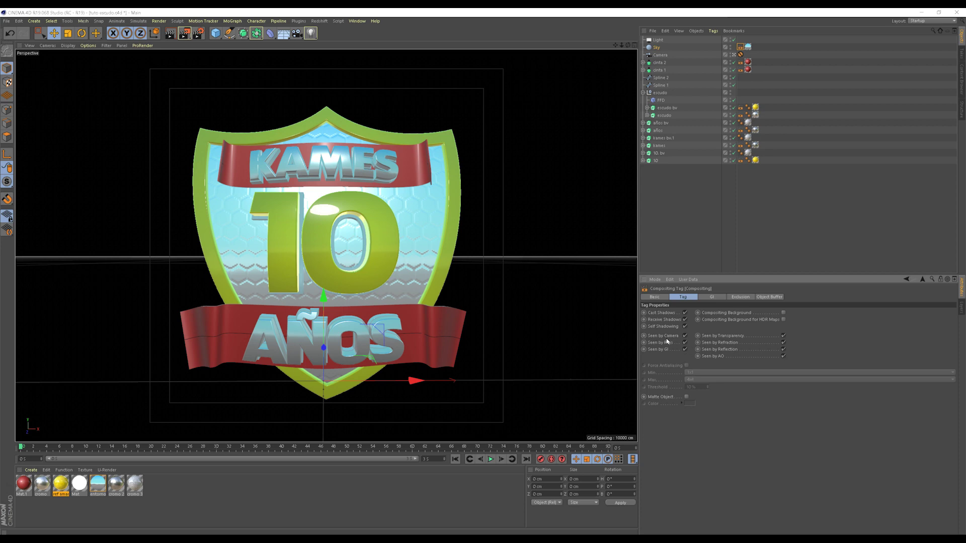
click(686, 336)
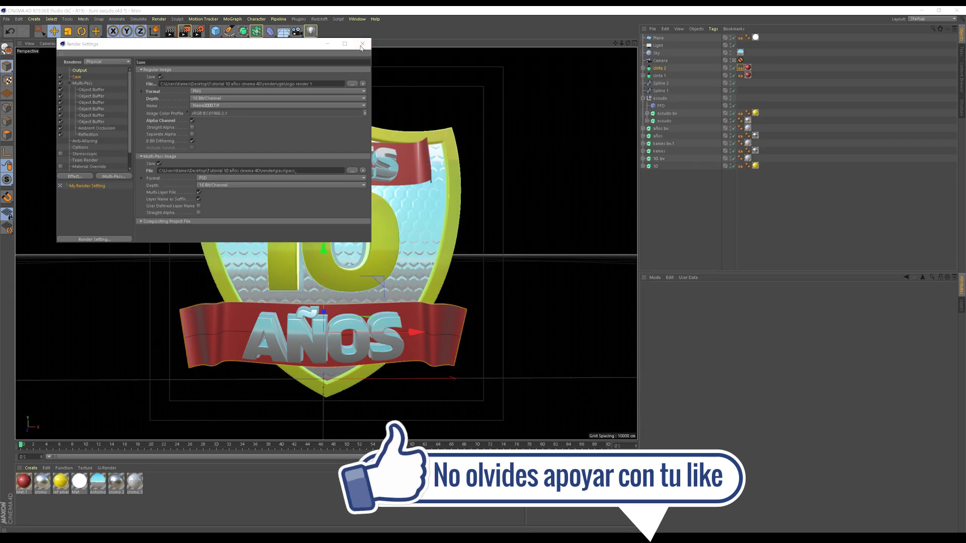
Close Render Settings and render the KAMES 10 AÑOS shield to the Picture Viewer.
click(362, 44)
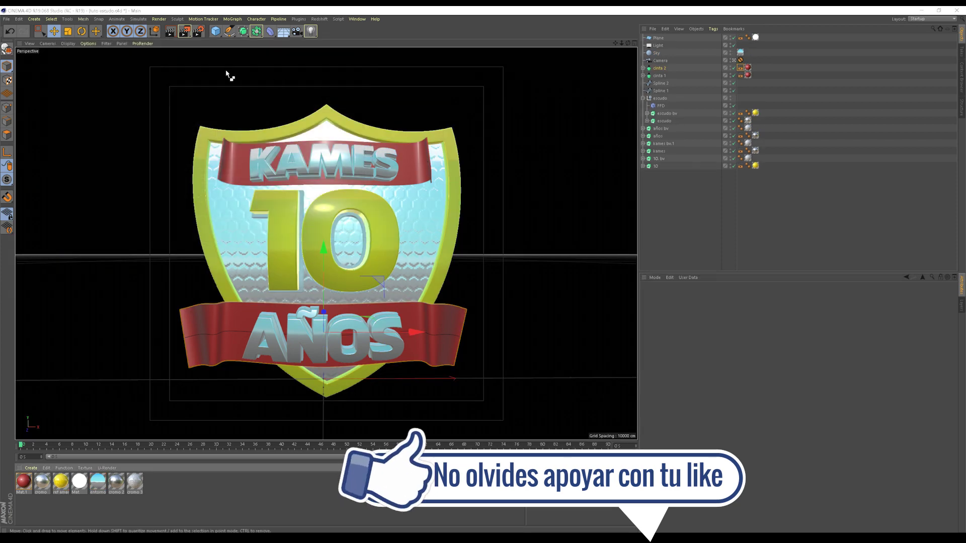
click(182, 35)
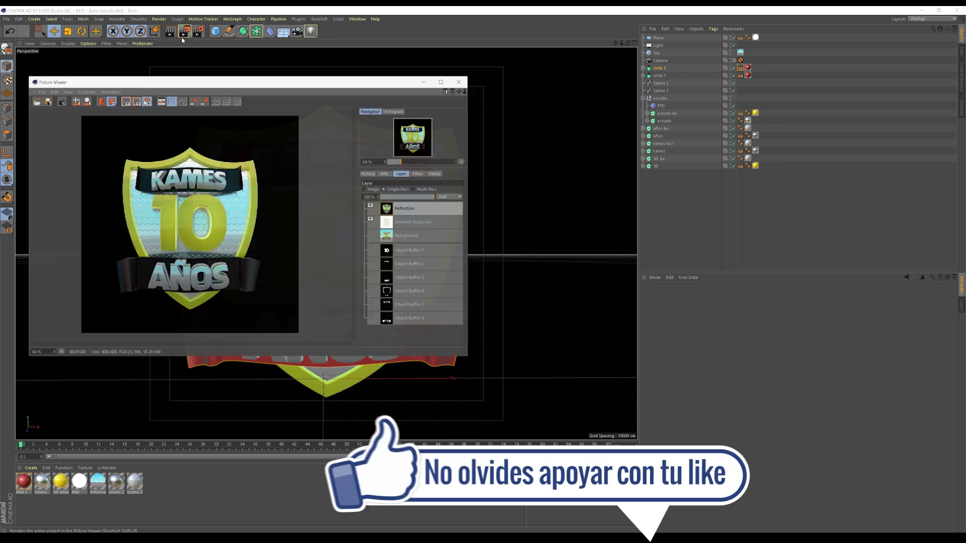